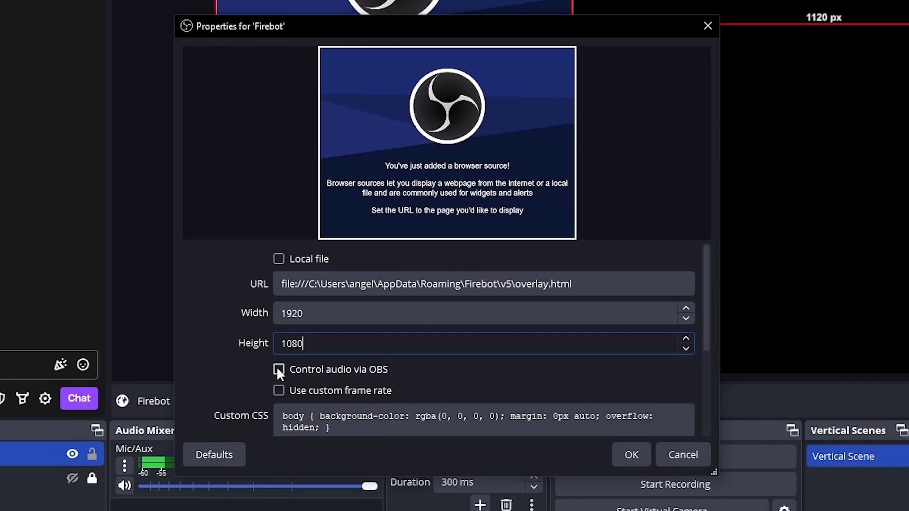
- Enable audio control via OBS for the Firebot browser source and set its audio monitoring to Monitor Only (mute output)
{"action": "left_click", "coordinate": [279, 370]}
{"action": "left_click", "coordinate": [632, 454]}
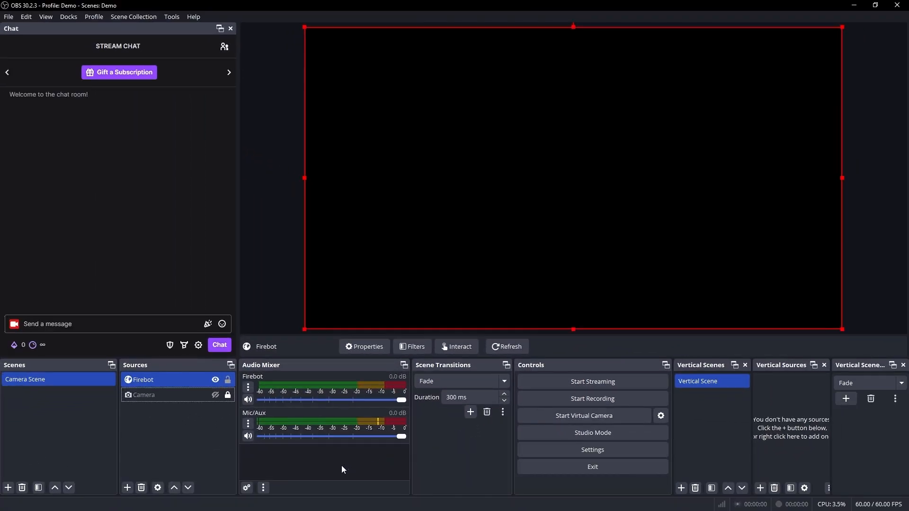
{"action": "left_click", "coordinate": [248, 487]}
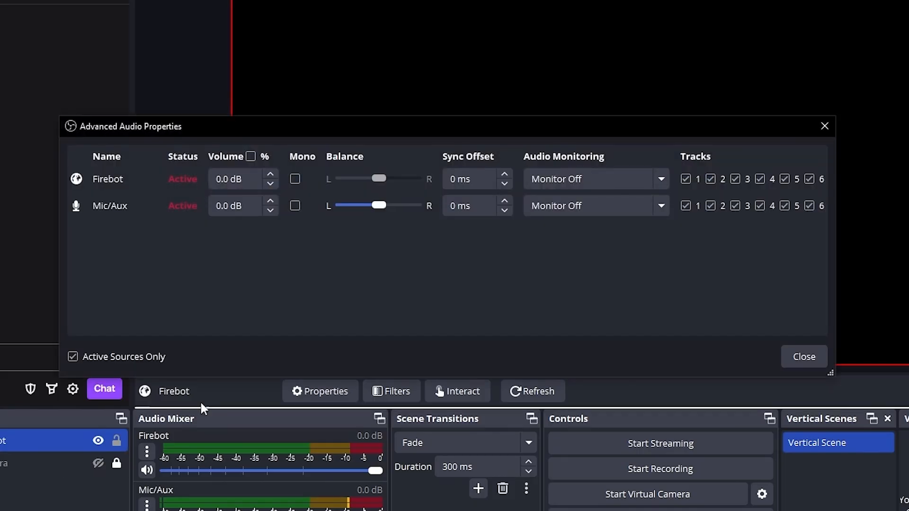
{"action": "left_click", "coordinate": [599, 178]}
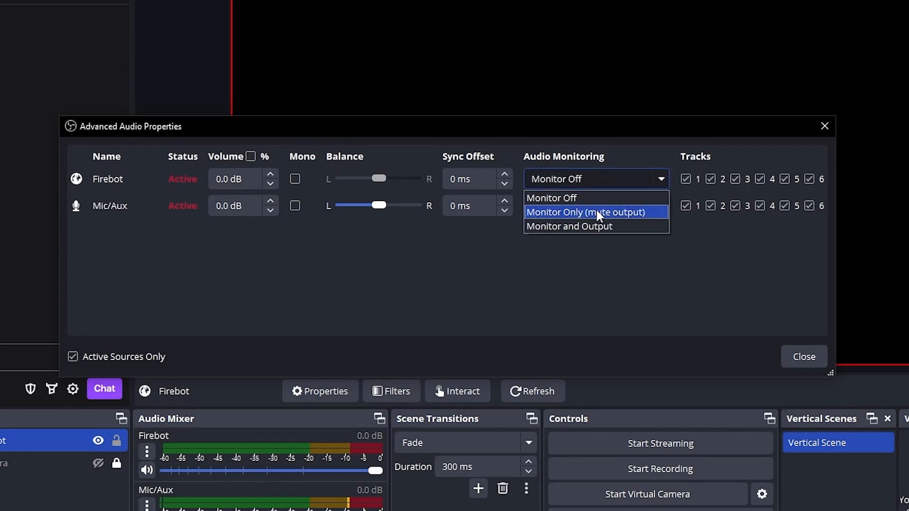
{"action": "left_click", "coordinate": [595, 212]}
{"action": "left_click", "coordinate": [804, 356]}
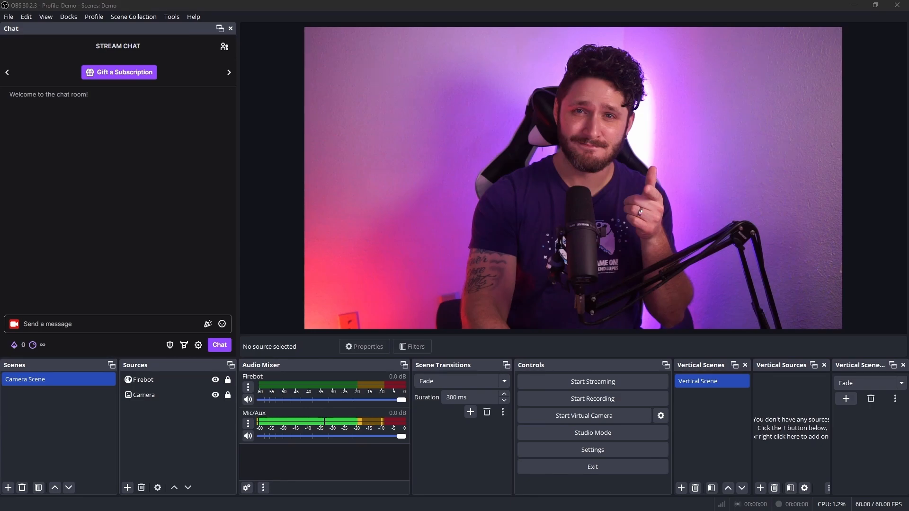
- Add an image source named Sunglasses from the Thug Life picture and place it over the man's eyes, about 227 px below the canvas top
{"action": "left_click", "coordinate": [128, 488]}
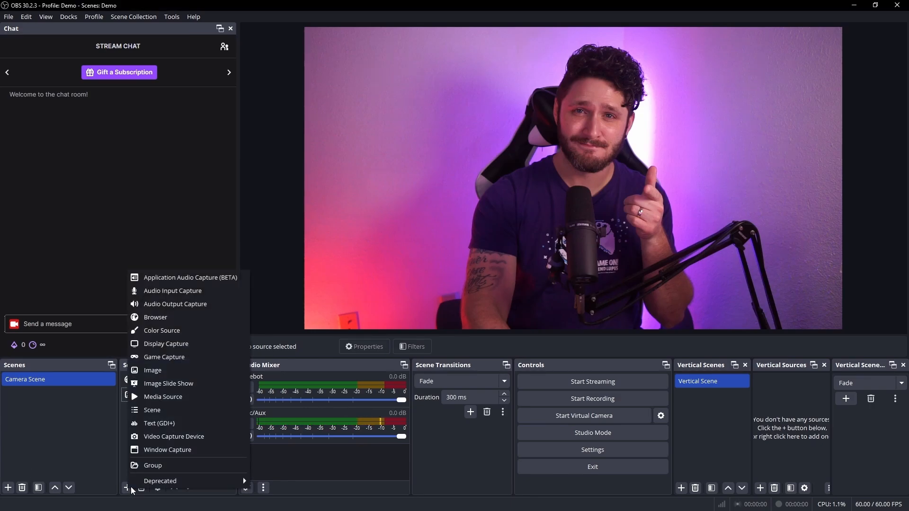
{"action": "left_click", "coordinate": [161, 370]}
{"action": "type", "text": "Sun"}
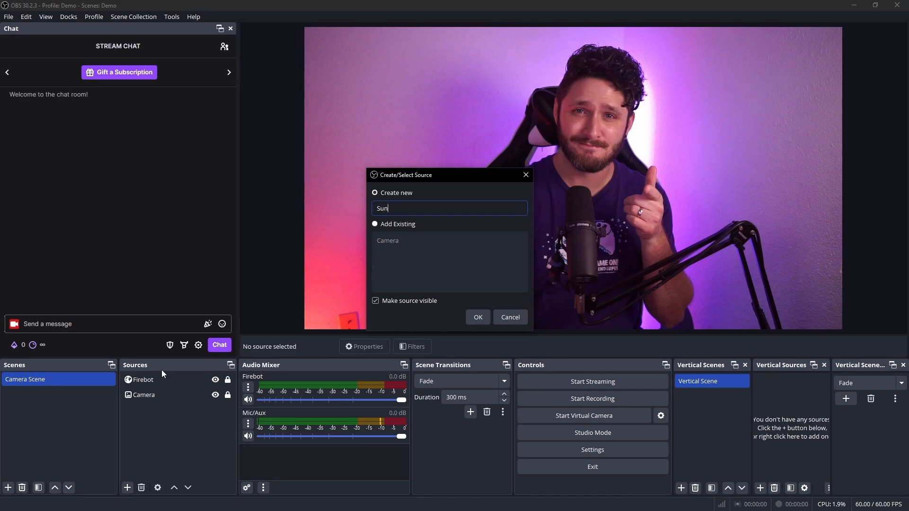
{"action": "type", "text": "glasses"}
{"action": "key", "text": "Return"}
{"action": "left_click", "coordinate": [592, 261]}
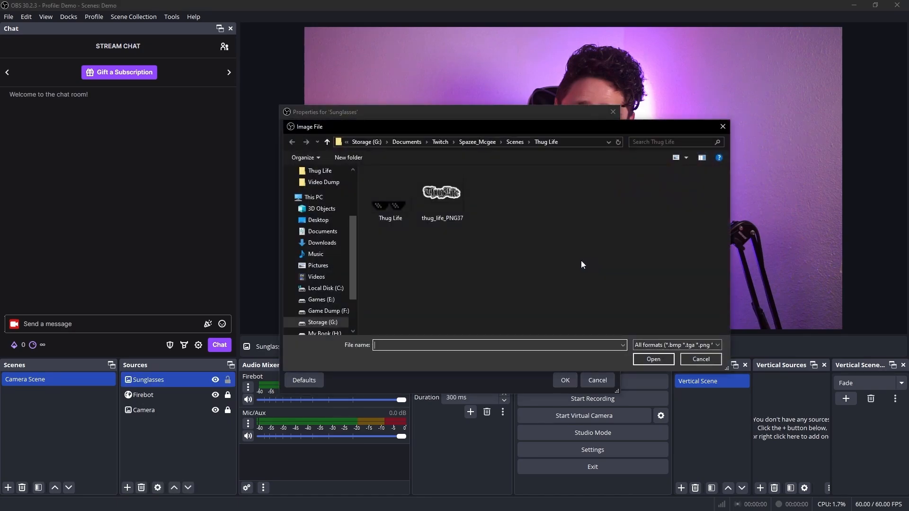
{"action": "double_click", "coordinate": [382, 203]}
{"action": "key", "text": "Return"}
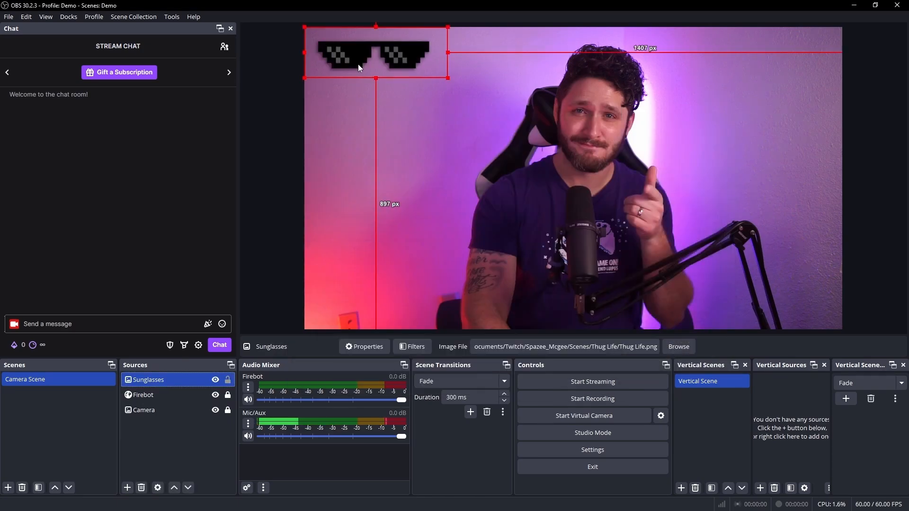
{"action": "left_click_drag", "start_coordinate": [357, 64], "coordinate": [576, 131]}
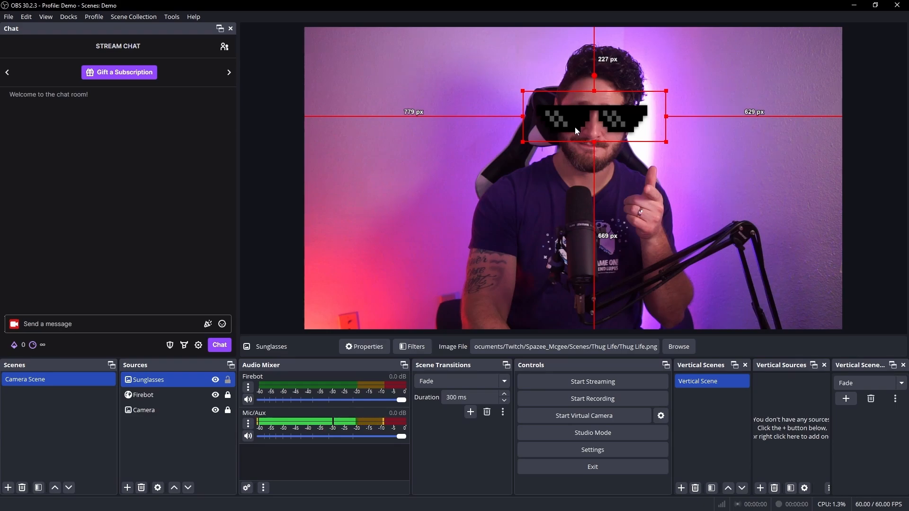
- Add a second image source named Thug Life using the thug_life_PNG37 picture
{"action": "left_click", "coordinate": [127, 488]}
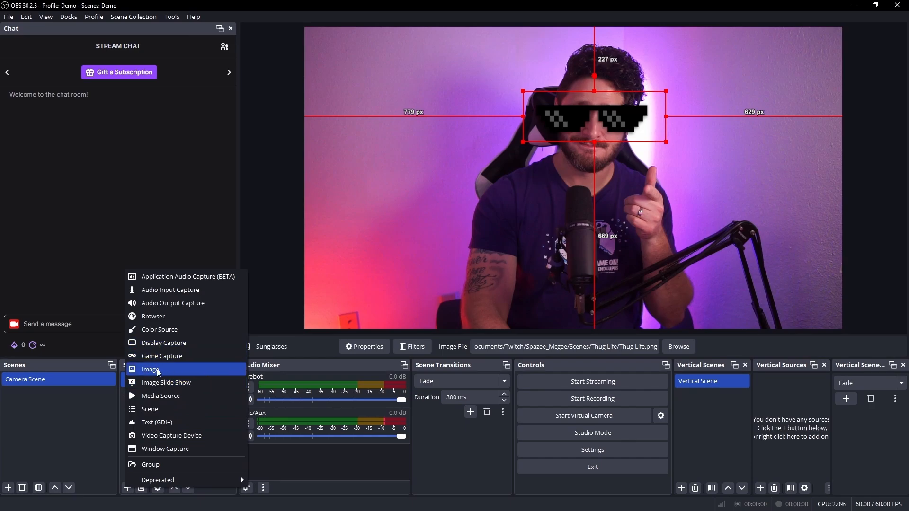
{"action": "left_click", "coordinate": [151, 370]}
{"action": "type", "text": "Thug Life"}
{"action": "key", "text": "Return"}
{"action": "left_click", "coordinate": [593, 260]}
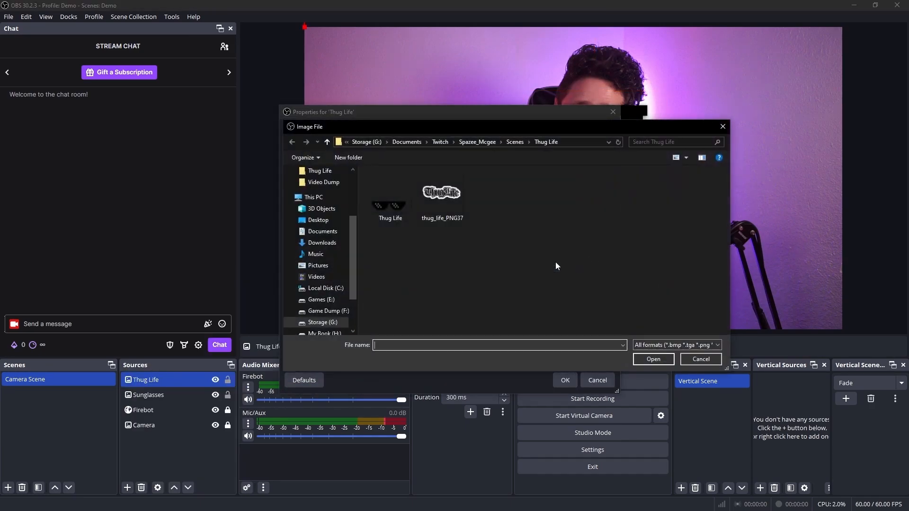
{"action": "double_click", "coordinate": [440, 195]}
{"action": "left_click", "coordinate": [564, 379]}
- Shrink the Thug Life logo and place it over the lower chest, about 696 px from the canvas's left edge and 612 px from its top
{"action": "left_click_drag", "start_coordinate": [371, 89], "coordinate": [571, 297]}
{"action": "left_click_drag", "start_coordinate": [609, 235], "coordinate": [692, 156]}
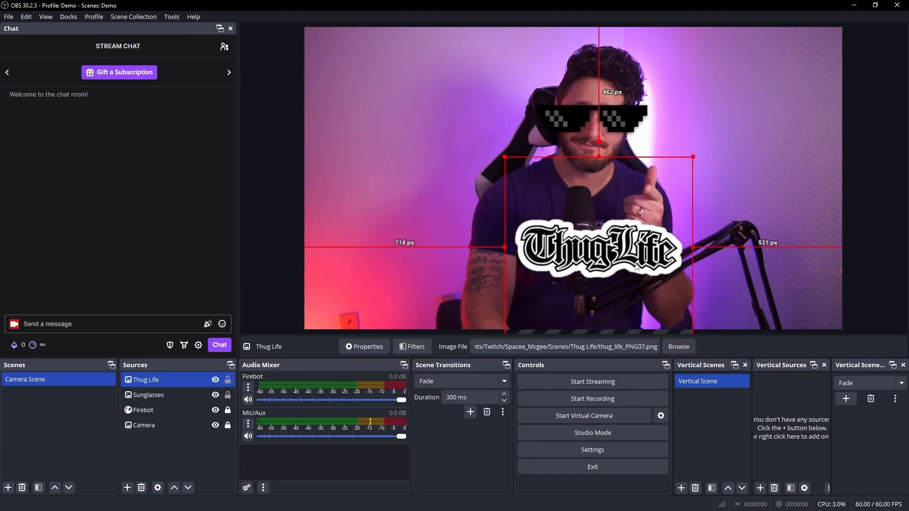
{"action": "left_click_drag", "start_coordinate": [632, 264], "coordinate": [627, 306]}
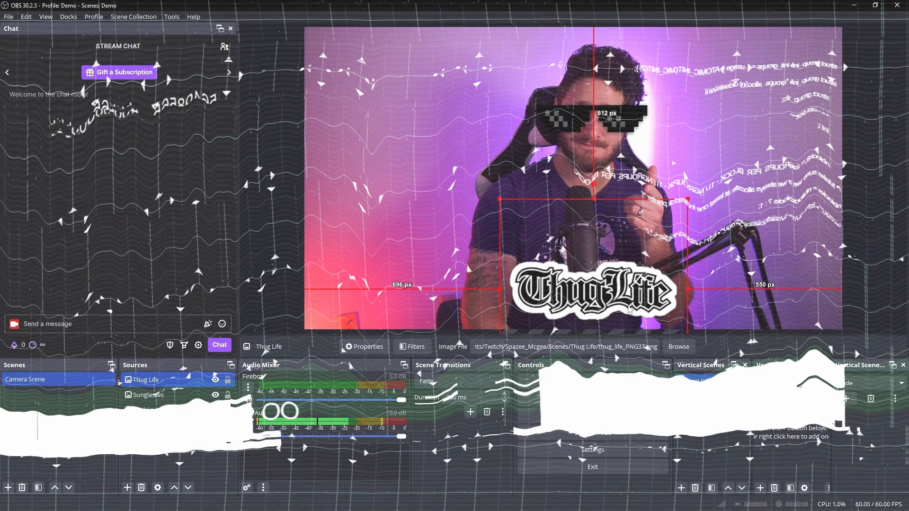
- Add a Move Source filter named Sunglasses End to Camera Scene and set its source to Sunglasses
{"action": "right_click", "coordinate": [71, 384]}
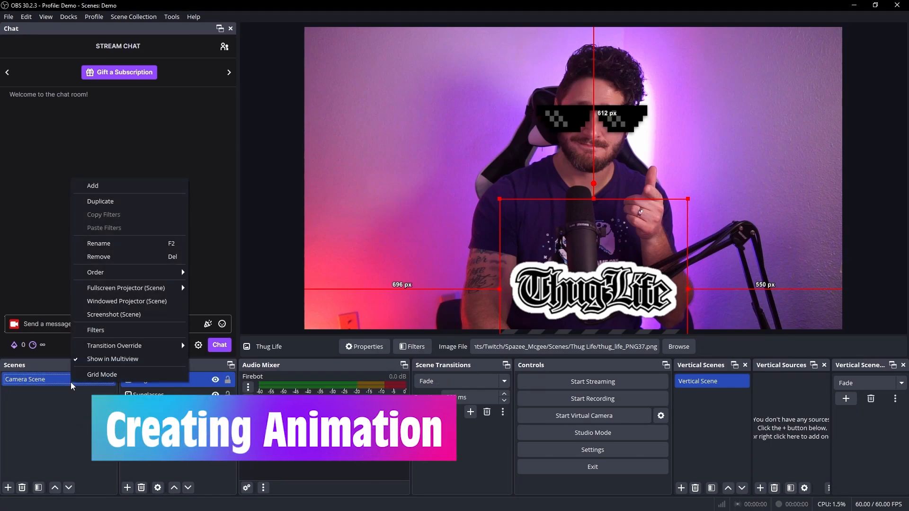
{"action": "left_click", "coordinate": [100, 330]}
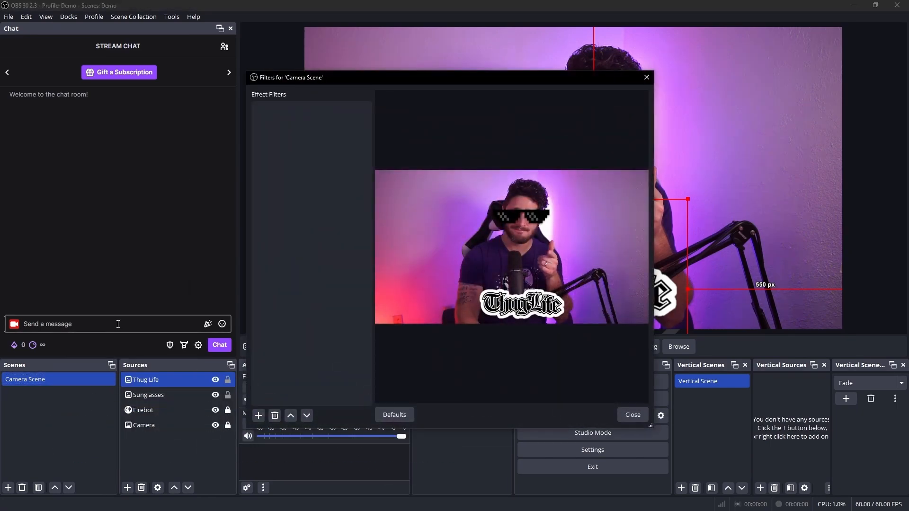
{"action": "left_click", "coordinate": [259, 415]}
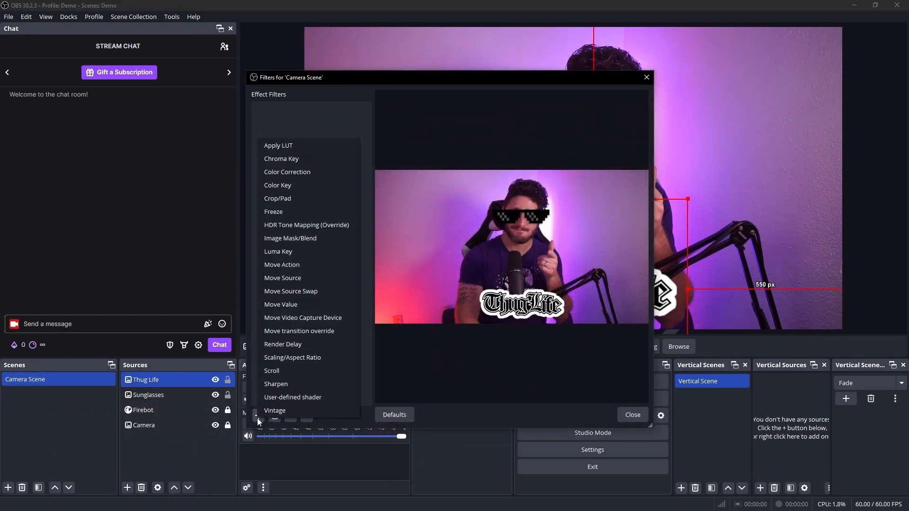
{"action": "left_click", "coordinate": [282, 278]}
{"action": "type", "text": "Sunglasses End"}
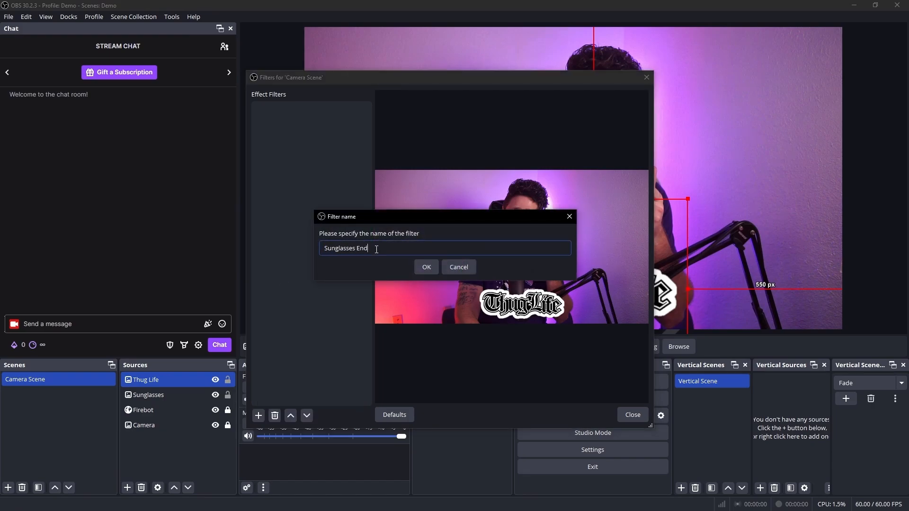
{"action": "left_click", "coordinate": [424, 268]}
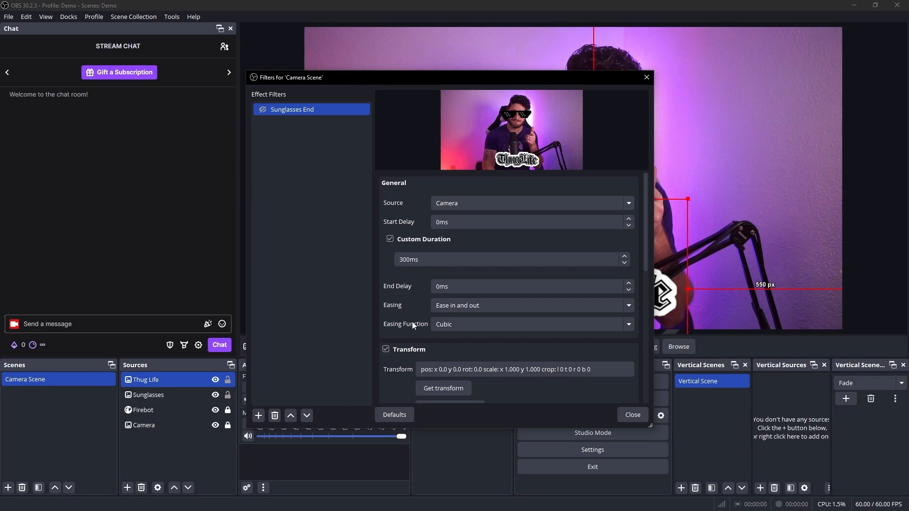
{"action": "left_click", "coordinate": [466, 204]}
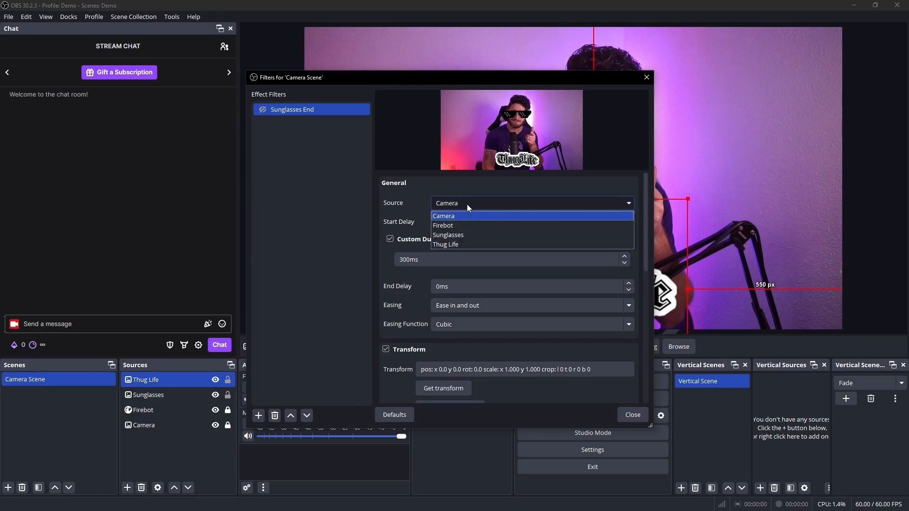
{"action": "left_click", "coordinate": [466, 235]}
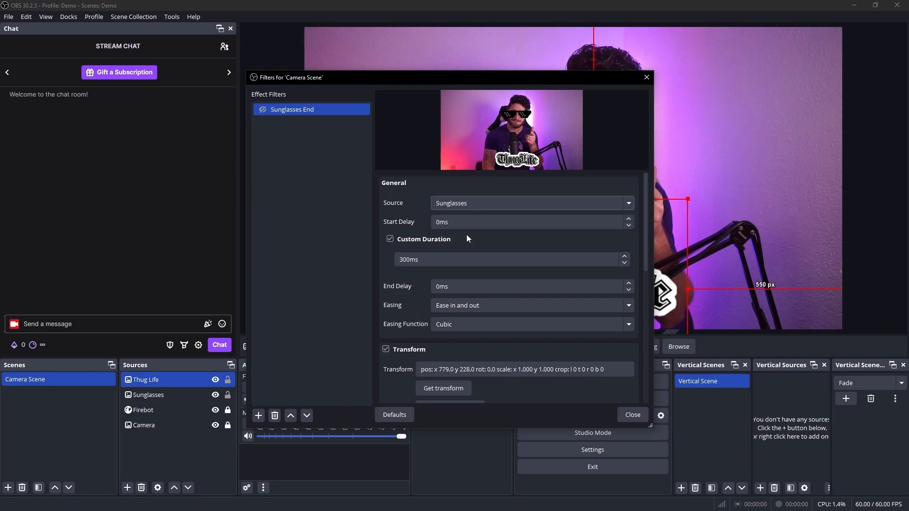
- Duplicate the Sunglasses End filter as Sunglasses Start and place the copy above the original
{"action": "right_click", "coordinate": [300, 108]}
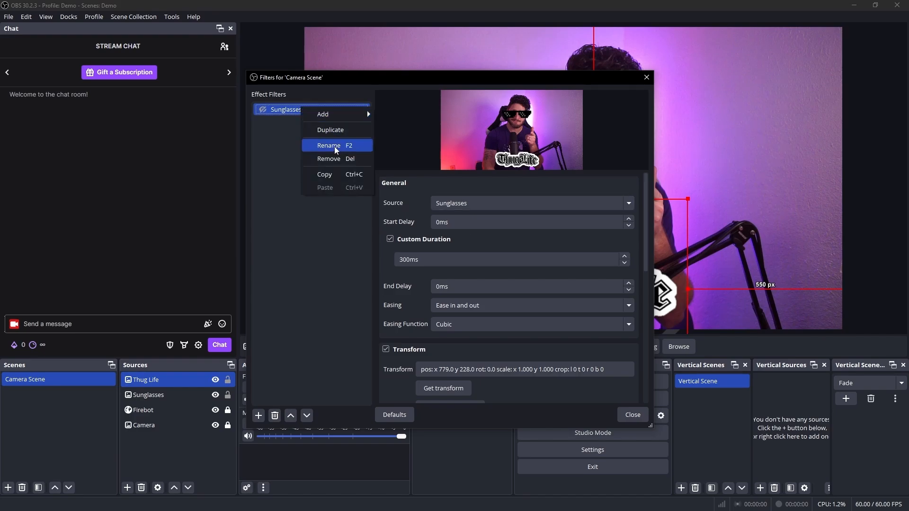
{"action": "left_click", "coordinate": [323, 130]}
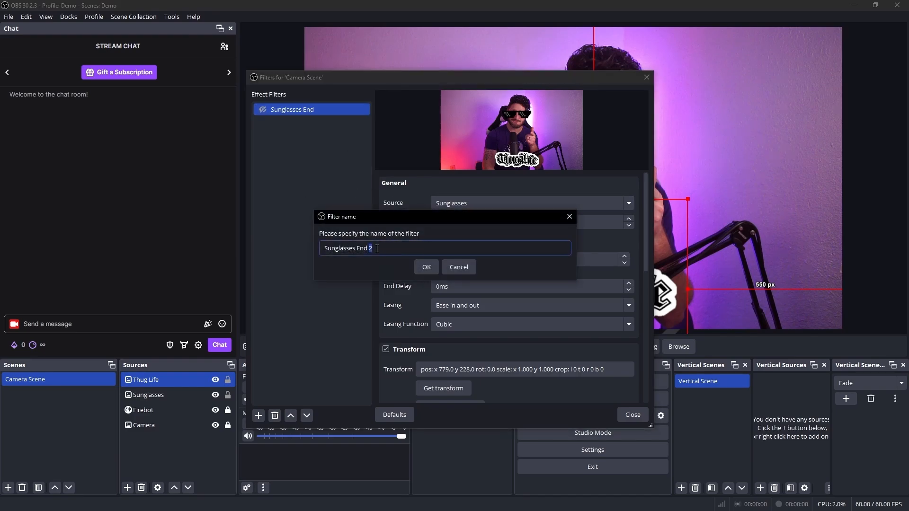
{"action": "left_click_drag", "start_coordinate": [377, 248], "coordinate": [358, 250]}
{"action": "type", "text": "Start"}
{"action": "left_click", "coordinate": [426, 266]}
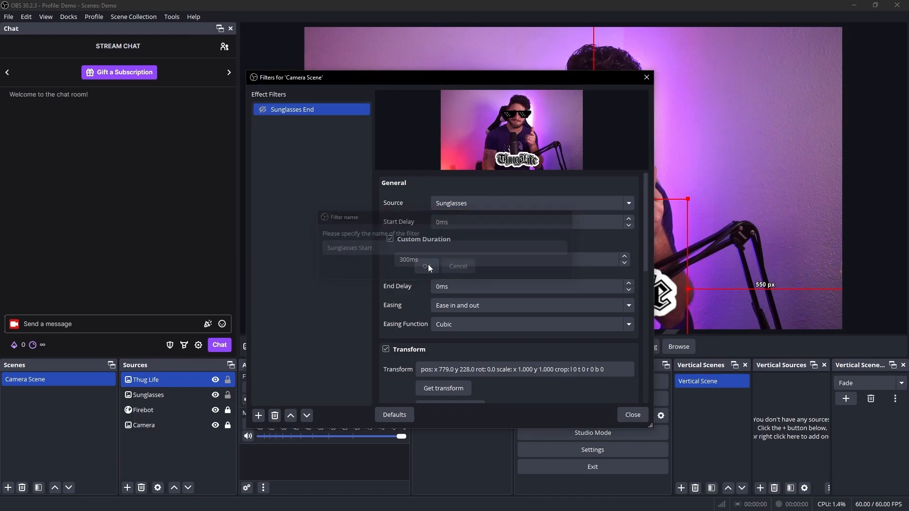
{"action": "left_click_drag", "start_coordinate": [335, 124], "coordinate": [333, 105]}
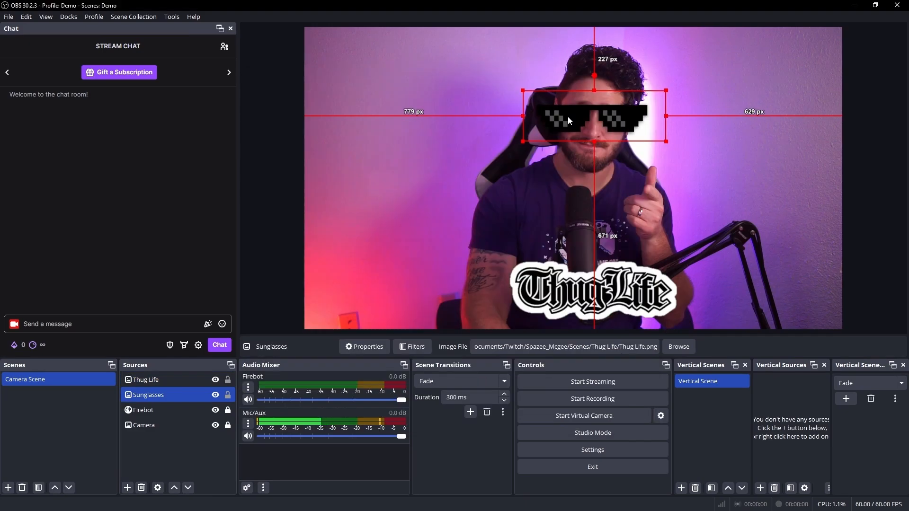
- Move the sunglasses image straight up until it sits off the top of the canvas, at about y -164
{"action": "key", "text": "Up"}
{"action": "key", "text": "Up"}
{"action": "key", "text": "Up"}
{"action": "key", "text": "Up"}
{"action": "key", "text": "Up"}
{"action": "key", "text": "Up"}
{"action": "key", "text": "Up"}
{"action": "key", "text": "Up"}
{"action": "key", "text": "Up"}
{"action": "key", "text": "Up"}
{"action": "key", "text": "Up"}
{"action": "key", "text": "Up"}
{"action": "key", "text": "Up"}
{"action": "key", "text": "Up"}
{"action": "key", "text": "Up"}
{"action": "key", "text": "Up"}
{"action": "key", "text": "Up"}
{"action": "key", "text": "Up"}
{"action": "key", "text": "Up"}
{"action": "key", "text": "Up"}
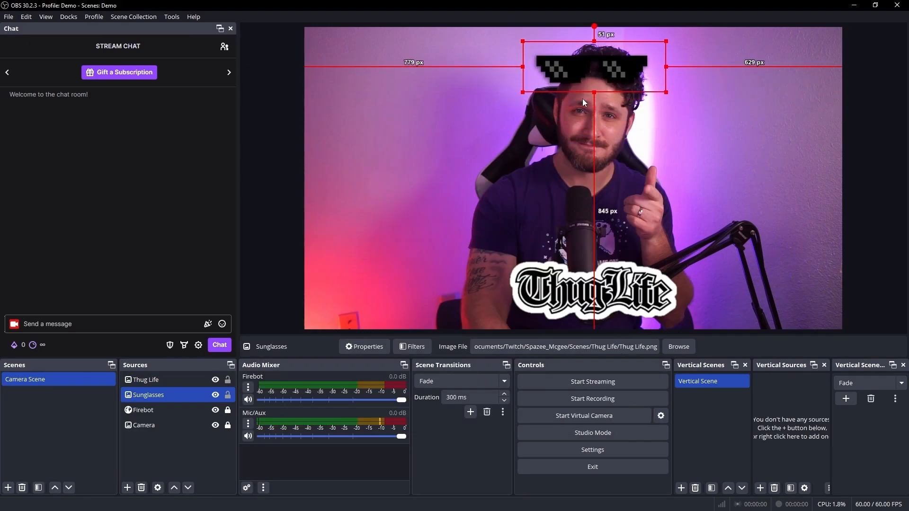
{"action": "key", "text": "Up"}
{"action": "key", "text": "Up"}
{"action": "key", "text": "Up"}
{"action": "key", "text": "Up"}
{"action": "key", "text": "Up"}
{"action": "key", "text": "Up"}
{"action": "key", "text": "Up"}
{"action": "key", "text": "Up"}
{"action": "key", "text": "Up"}
{"action": "key", "text": "Up"}
{"action": "key", "text": "Up"}
{"action": "key", "text": "Up"}
{"action": "key", "text": "Up"}
{"action": "key", "text": "Up"}
{"action": "key", "text": "Up"}
{"action": "key", "text": "Up"}
{"action": "key", "text": "Up"}
{"action": "key", "text": "Up"}
{"action": "key", "text": "Up"}
{"action": "key", "text": "Up"}
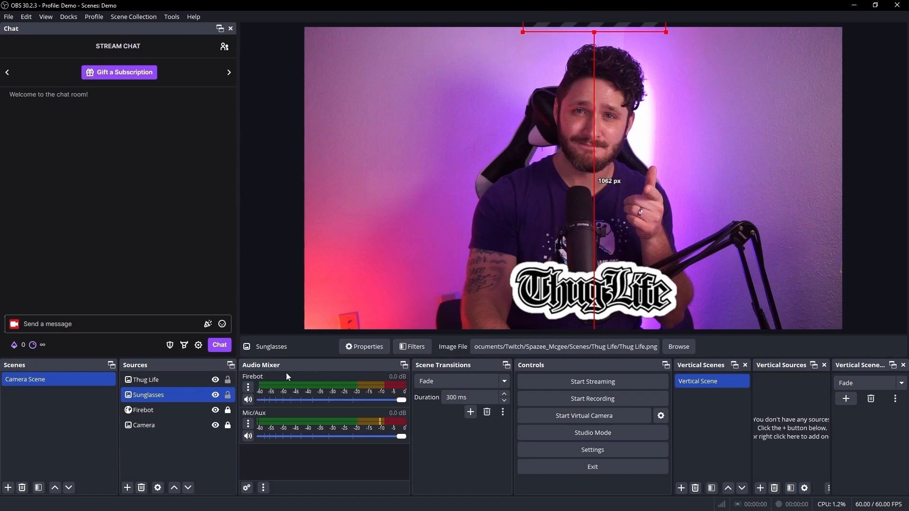
- Store the sunglasses' current off-canvas transform in Camera Scene's Sunglasses Start filter
{"action": "right_click", "coordinate": [56, 379]}
{"action": "left_click", "coordinate": [90, 324]}
{"action": "scroll", "coordinate": [407, 322], "scroll_direction": "down", "scroll_amount": 1}
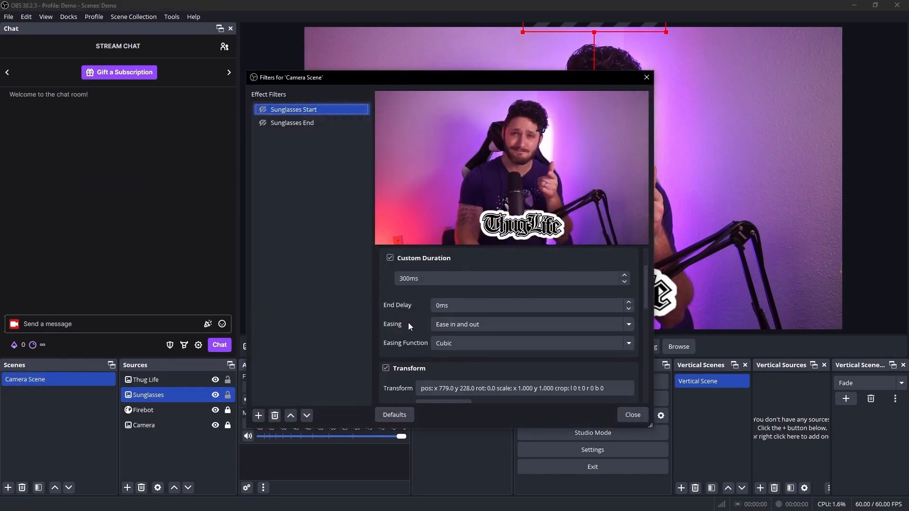
{"action": "scroll", "coordinate": [408, 322], "scroll_direction": "down", "scroll_amount": 2}
{"action": "left_click", "coordinate": [438, 322]}
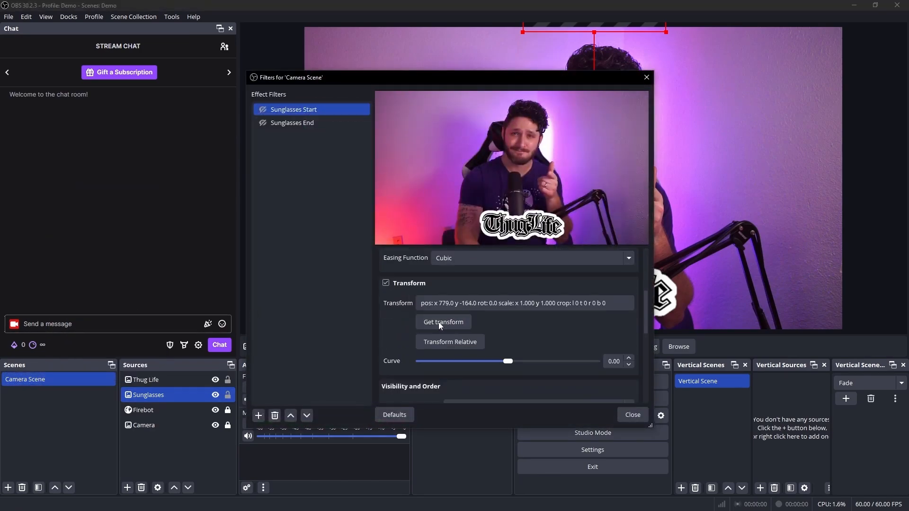
- Preview the Sunglasses End and Sunglasses Start movements, and close the scene's filters
{"action": "left_click", "coordinate": [263, 123]}
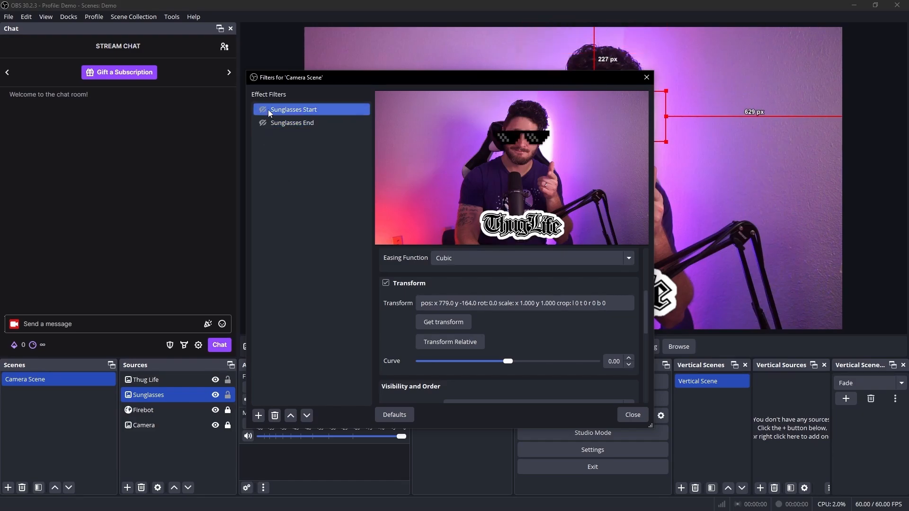
{"action": "left_click", "coordinate": [264, 110]}
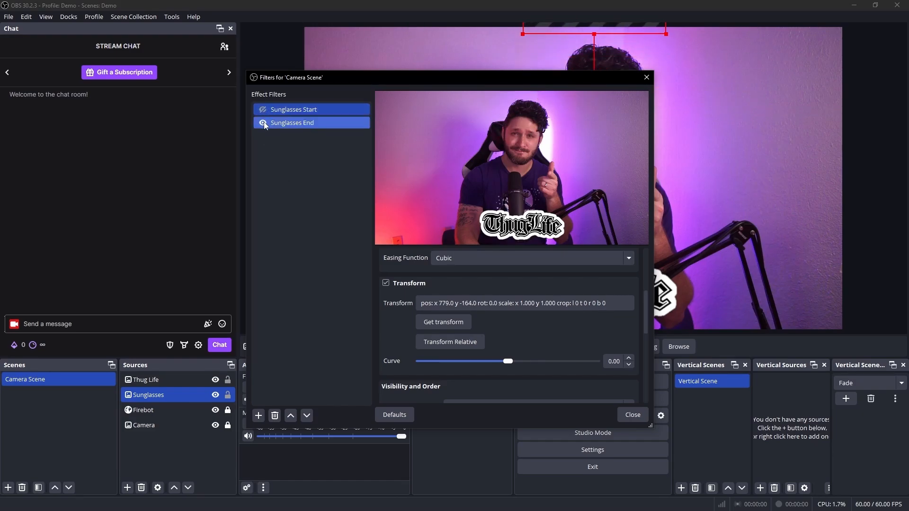
{"action": "left_click", "coordinate": [631, 415]}
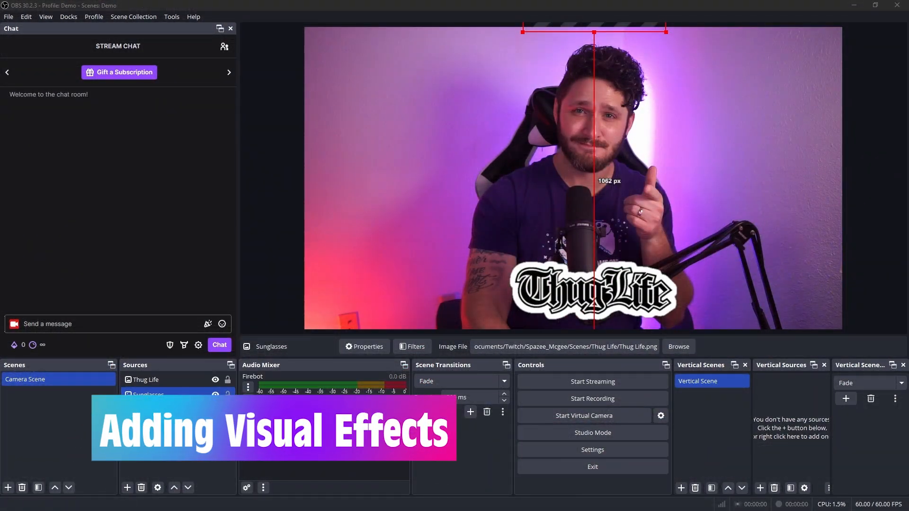
- Add a Vintage filter named Black & White to the Camera source, with its type set to blackWhite
{"action": "right_click", "coordinate": [164, 423]}
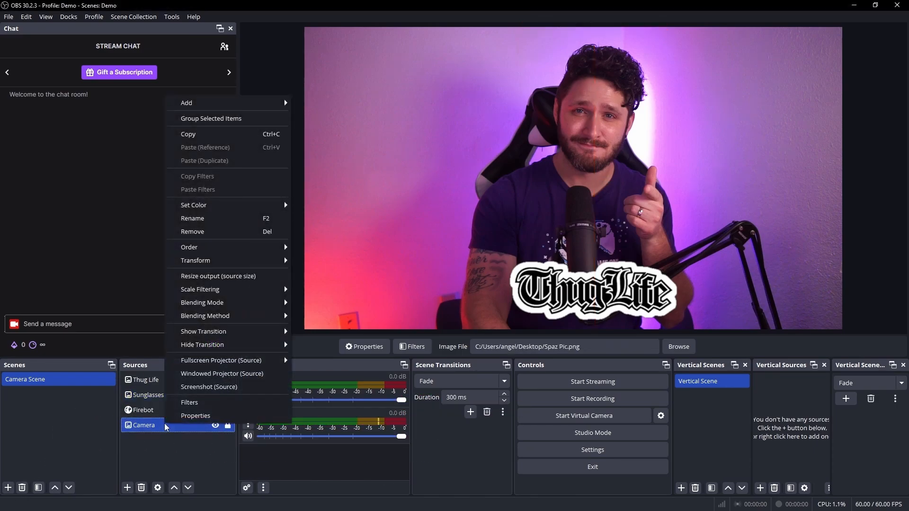
{"action": "left_click", "coordinate": [192, 402]}
{"action": "left_click", "coordinate": [258, 417]}
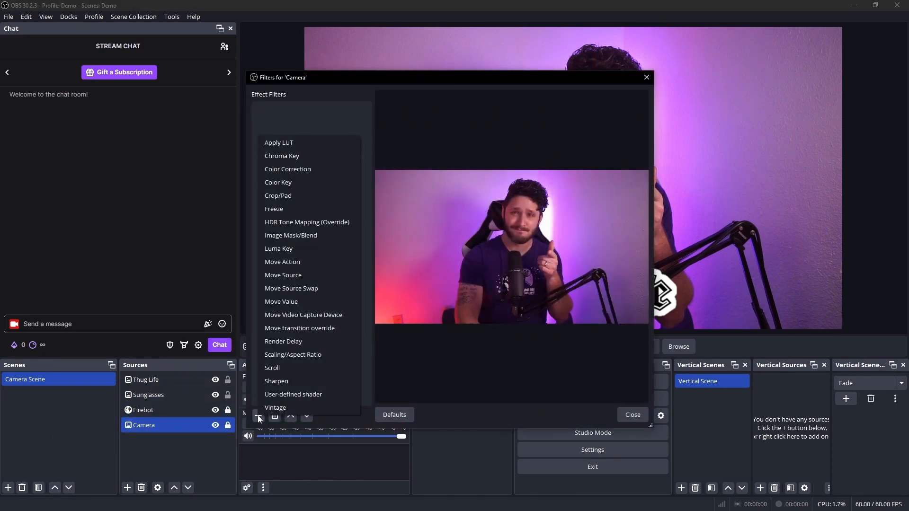
{"action": "left_click", "coordinate": [286, 408]}
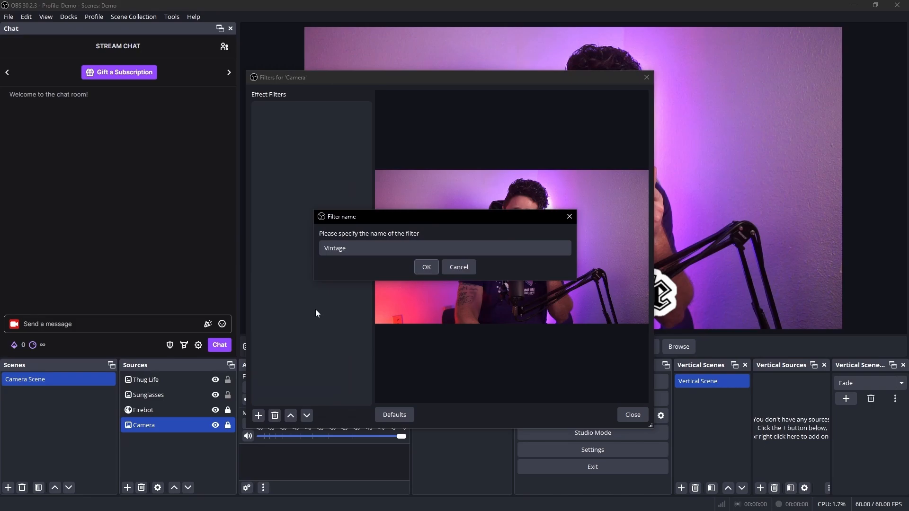
{"action": "double_click", "coordinate": [364, 249]}
{"action": "type", "text": "Bla"}
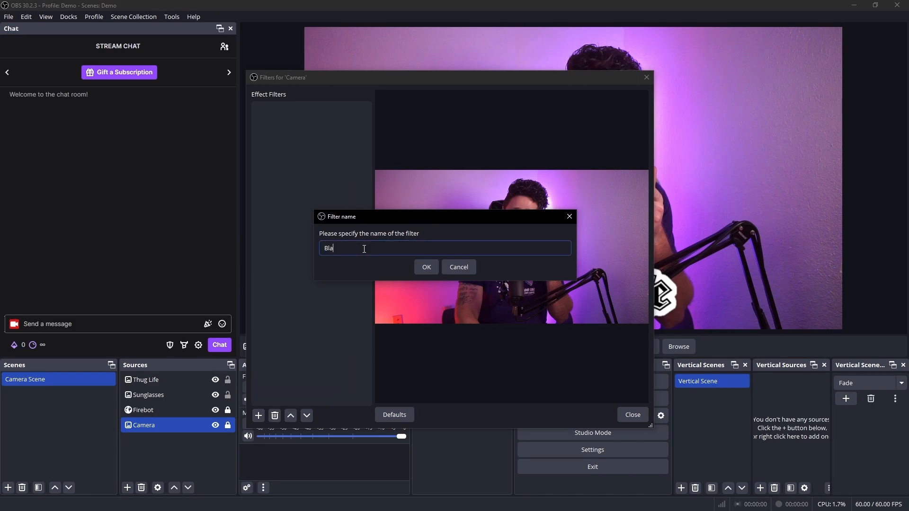
{"action": "type", "text": "ck & White"}
{"action": "key", "text": "Return"}
{"action": "left_click", "coordinate": [428, 259]}
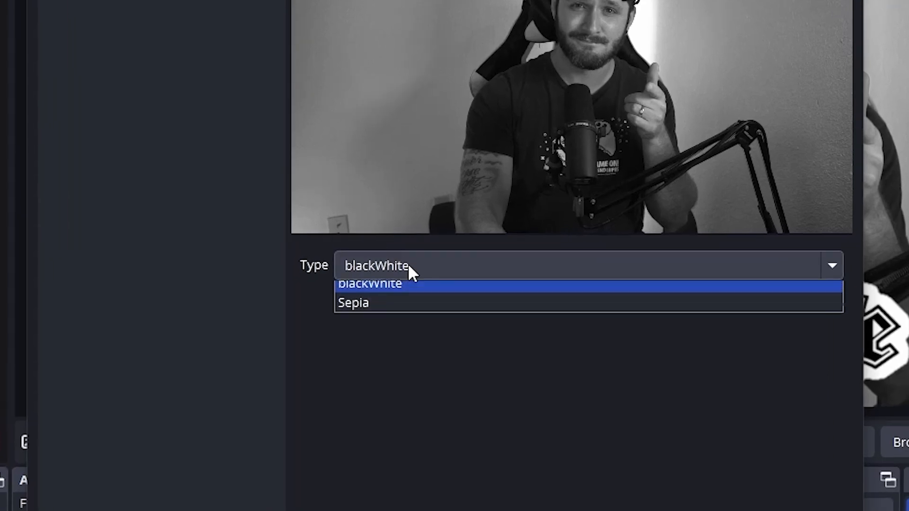
{"action": "left_click", "coordinate": [395, 288]}
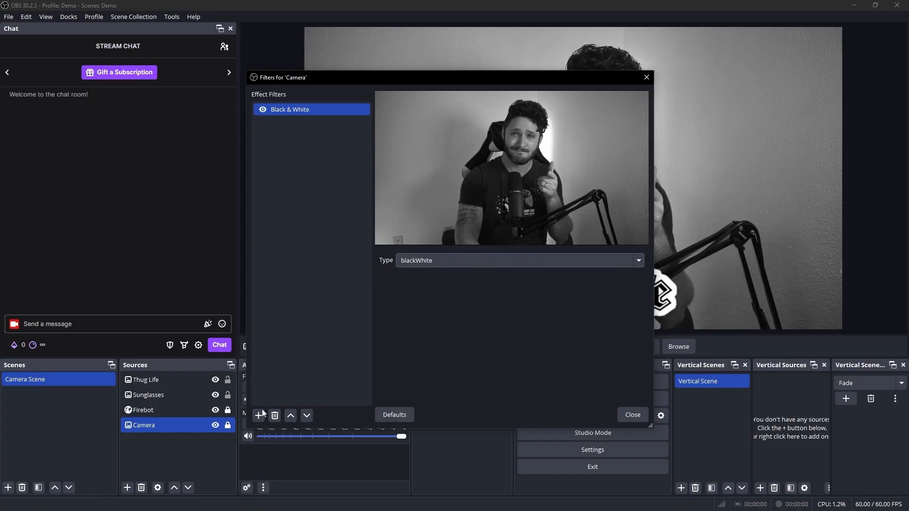
- Add a Freeze filter with its default name to the Camera source
{"action": "left_click", "coordinate": [258, 416]}
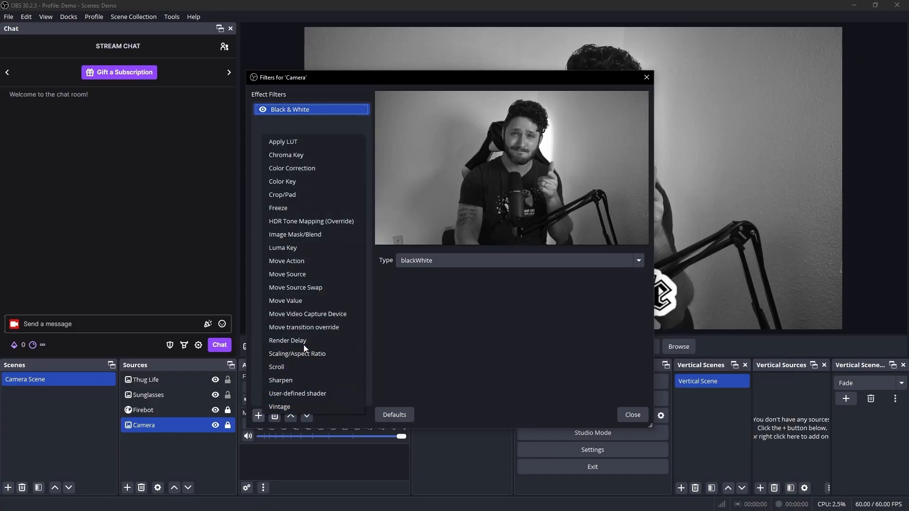
{"action": "left_click", "coordinate": [290, 208]}
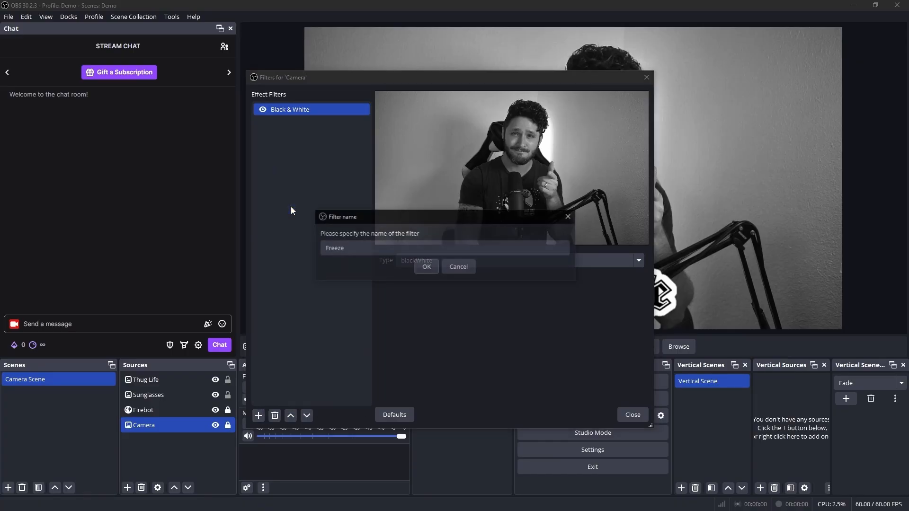
{"action": "left_click", "coordinate": [425, 268]}
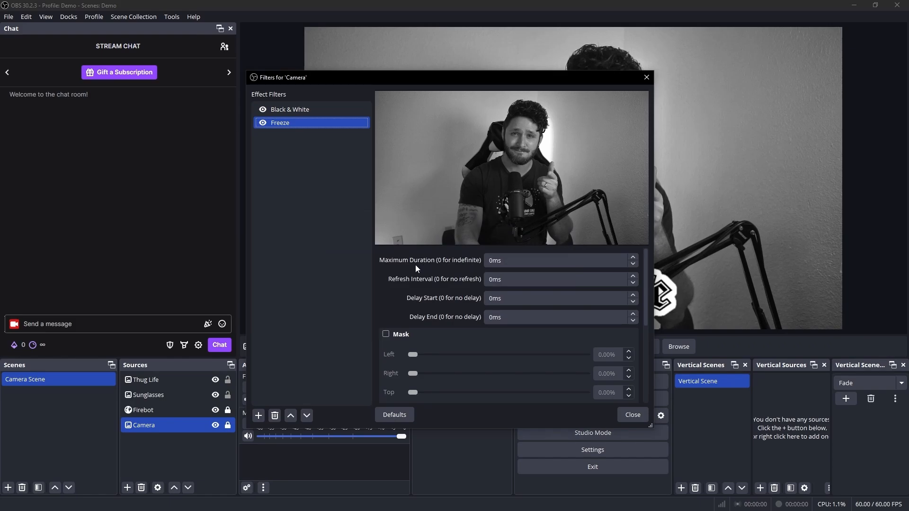
- Turn off the camera's Black & White and Freeze filters, and hide the Thug Life and Sunglasses sources
{"action": "left_click", "coordinate": [263, 109]}
{"action": "left_click", "coordinate": [265, 123]}
{"action": "left_click", "coordinate": [263, 123]}
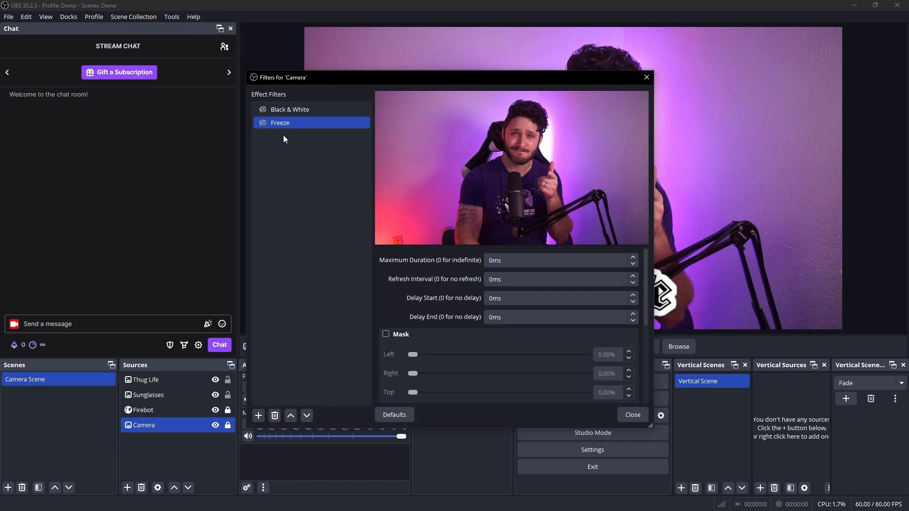
{"action": "left_click", "coordinate": [637, 417]}
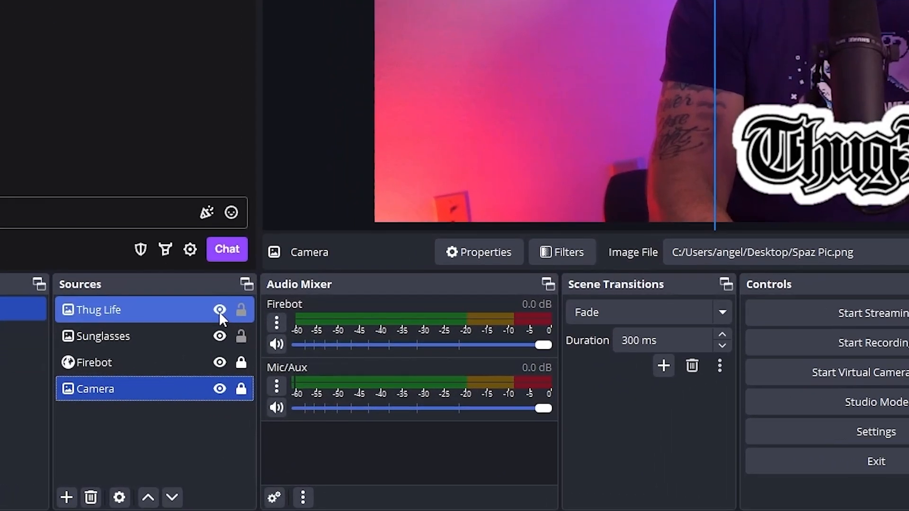
{"action": "left_click", "coordinate": [216, 380]}
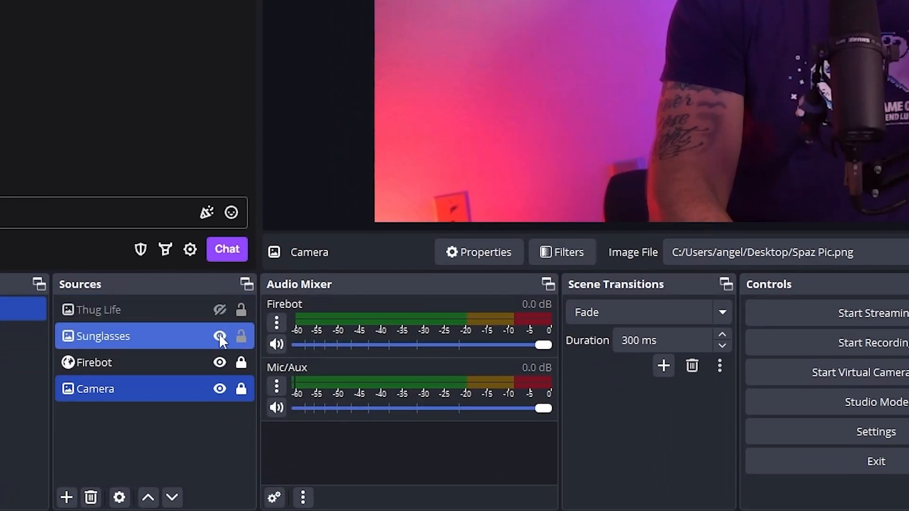
{"action": "left_click", "coordinate": [220, 336]}
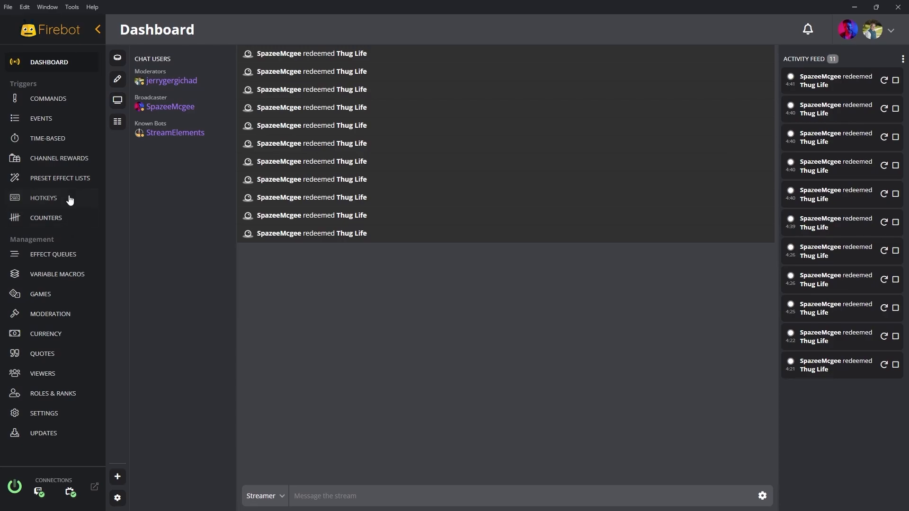
- Switch to Firebot and create a channel reward named Thug Life 2.0 with the description "Wow!"
{"action": "left_click", "coordinate": [67, 161]}
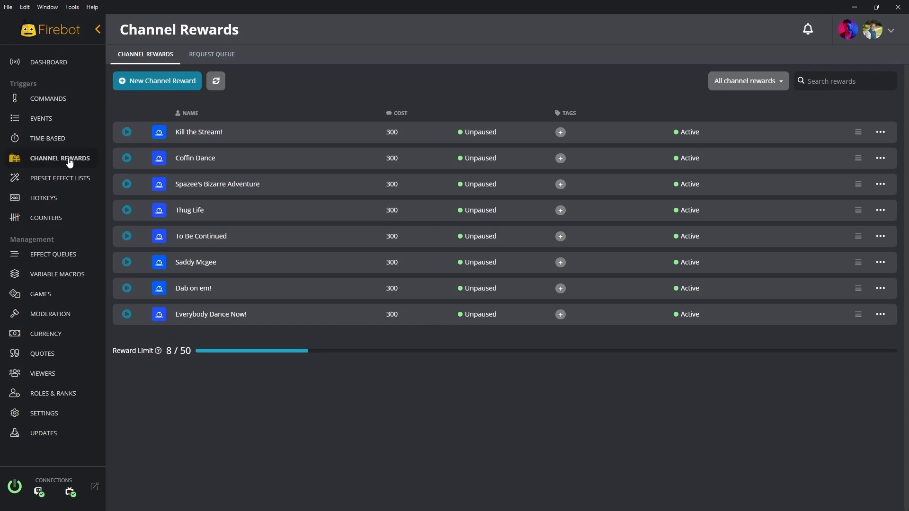
{"action": "left_click", "coordinate": [153, 81]}
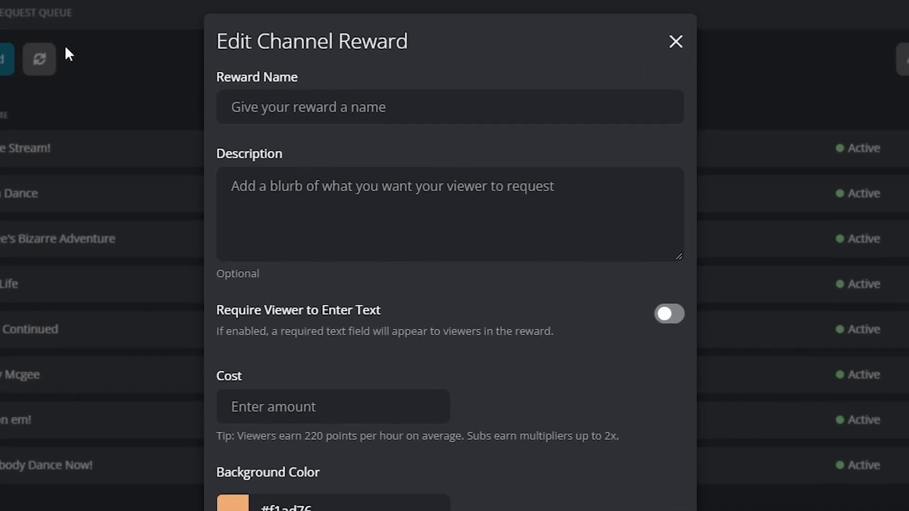
{"action": "left_click", "coordinate": [421, 104]}
{"action": "type", "text": "Th"}
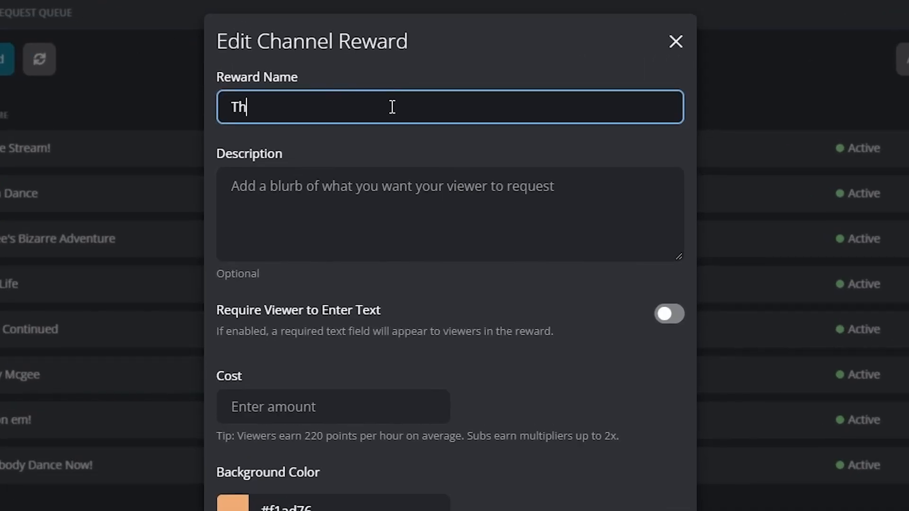
{"action": "type", "text": "ug Life 2.0"}
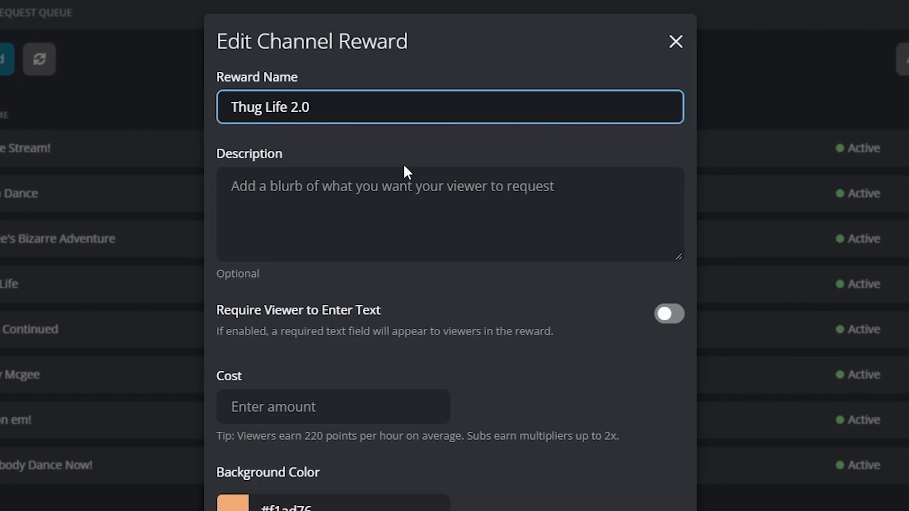
{"action": "left_click", "coordinate": [400, 185]}
{"action": "type", "text": "Wow!"}
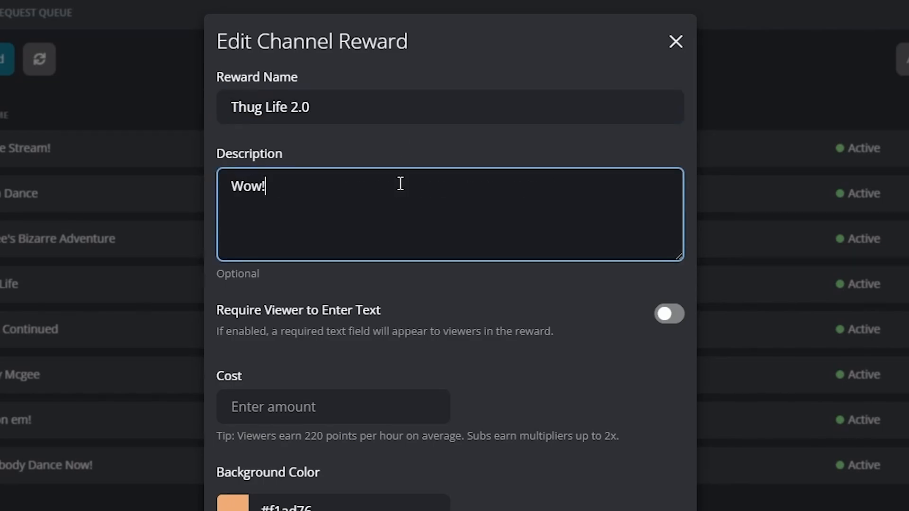
- Set the reward's cost to 300 and its background color to the pinkish red #ff005d
{"action": "scroll", "coordinate": [331, 331], "scroll_direction": "down", "scroll_amount": 3}
{"action": "left_click", "coordinate": [332, 256]}
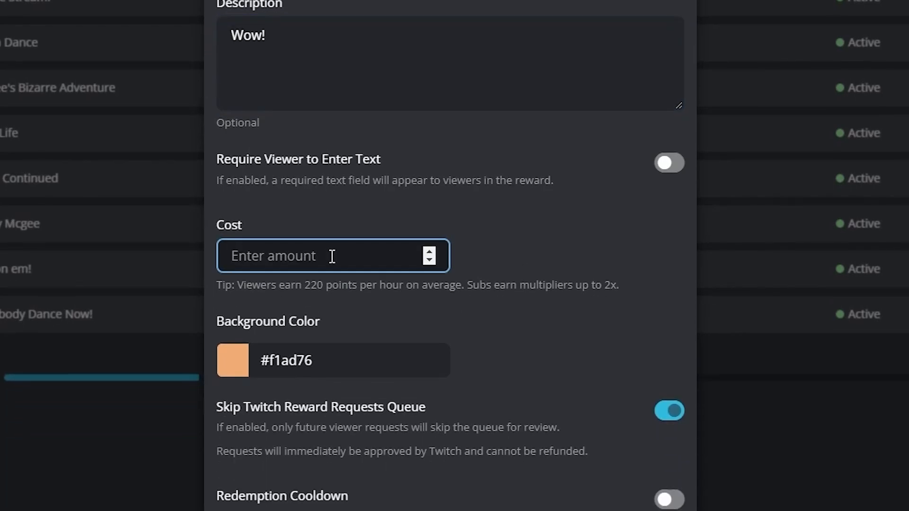
{"action": "type", "text": "300"}
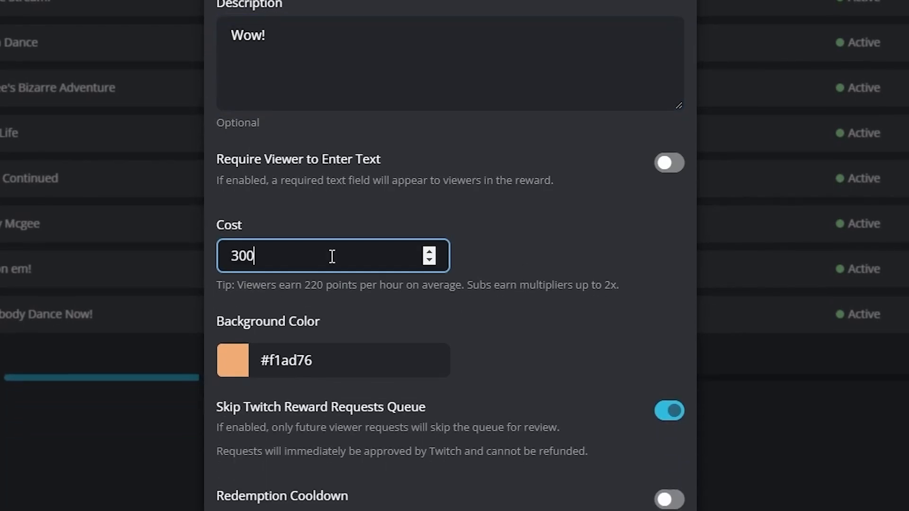
{"action": "scroll", "coordinate": [331, 256], "scroll_direction": "down", "scroll_amount": 2}
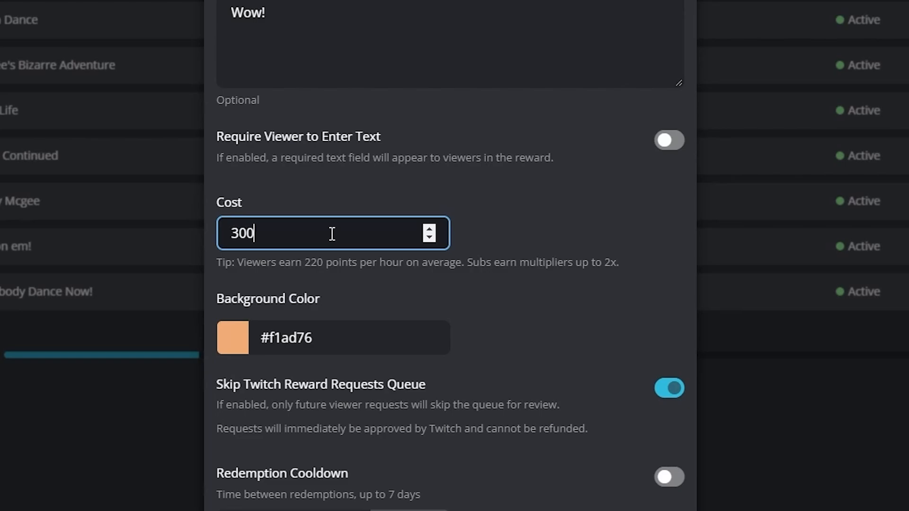
{"action": "left_click", "coordinate": [239, 261]}
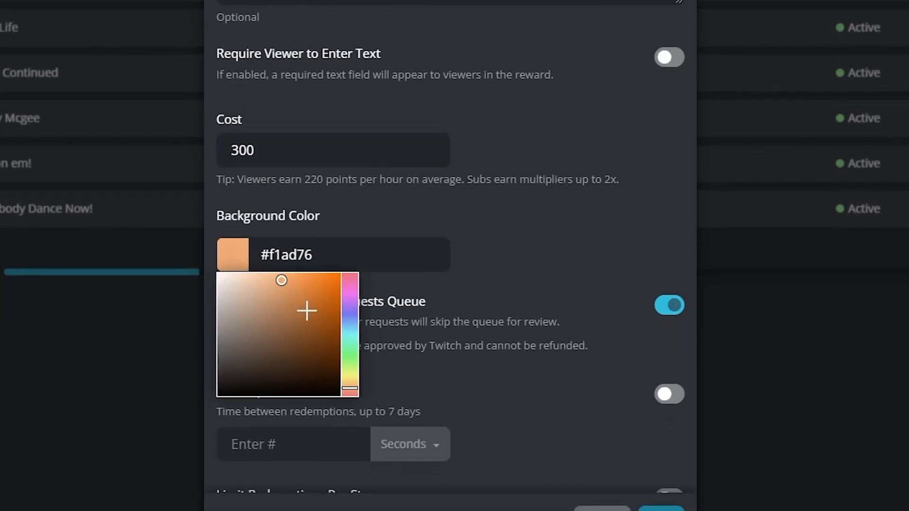
{"action": "mouse_move", "coordinate": [348, 290]}
{"action": "left_mouse_down"}
{"action": "mouse_move", "coordinate": [348, 281]}
{"action": "mouse_move", "coordinate": [330, 280]}
{"action": "mouse_move", "coordinate": [349, 263]}
{"action": "left_mouse_up"}
{"action": "left_click", "coordinate": [499, 278]}
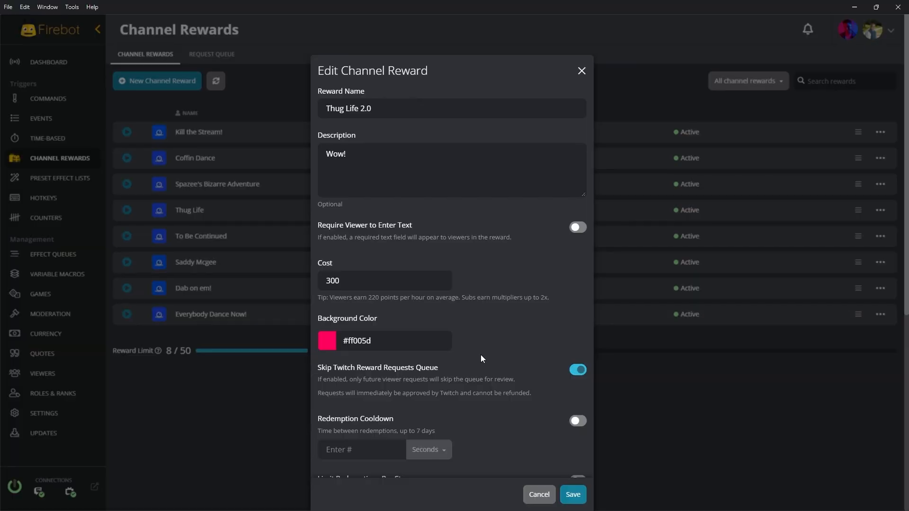
- Start a new Play Sound effect for the Thug Life 2.0 reward
{"action": "scroll", "coordinate": [500, 279], "scroll_direction": "down", "scroll_amount": 3}
{"action": "scroll", "coordinate": [481, 365], "scroll_direction": "down", "scroll_amount": 2}
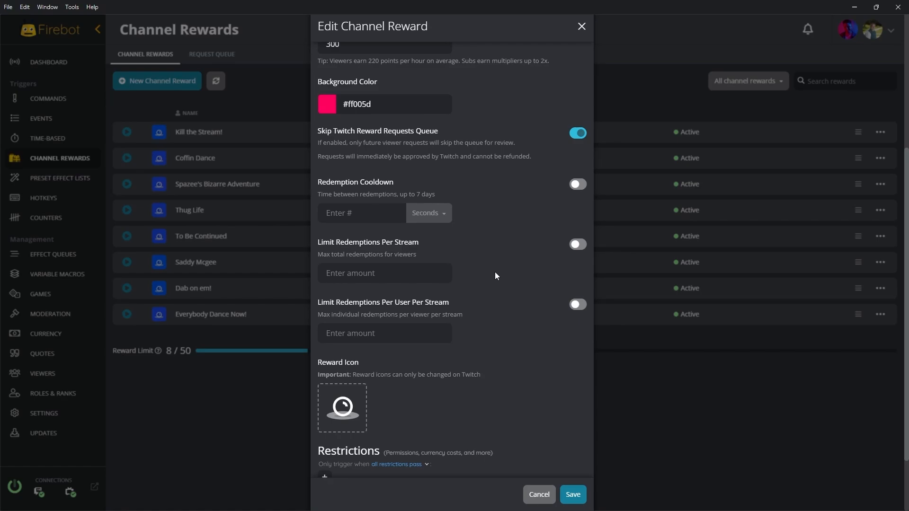
{"action": "scroll", "coordinate": [496, 275], "scroll_direction": "down", "scroll_amount": 2}
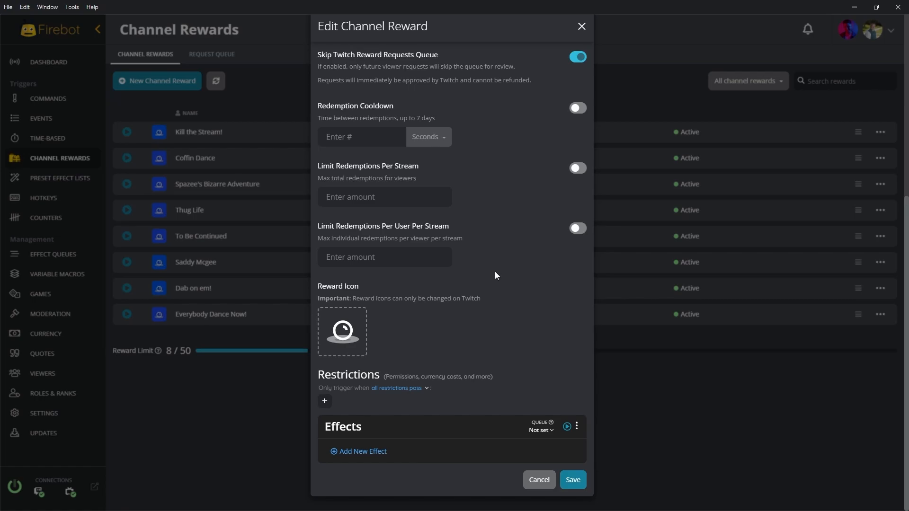
{"action": "left_click", "coordinate": [358, 451]}
{"action": "type", "text": "play sound"}
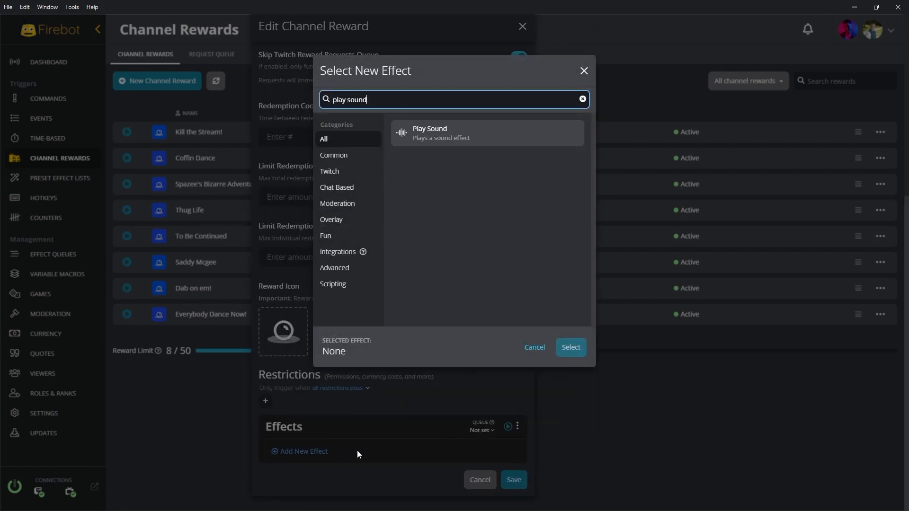
{"action": "left_click", "coordinate": [461, 138]}
{"action": "left_click", "coordinate": [570, 347]}
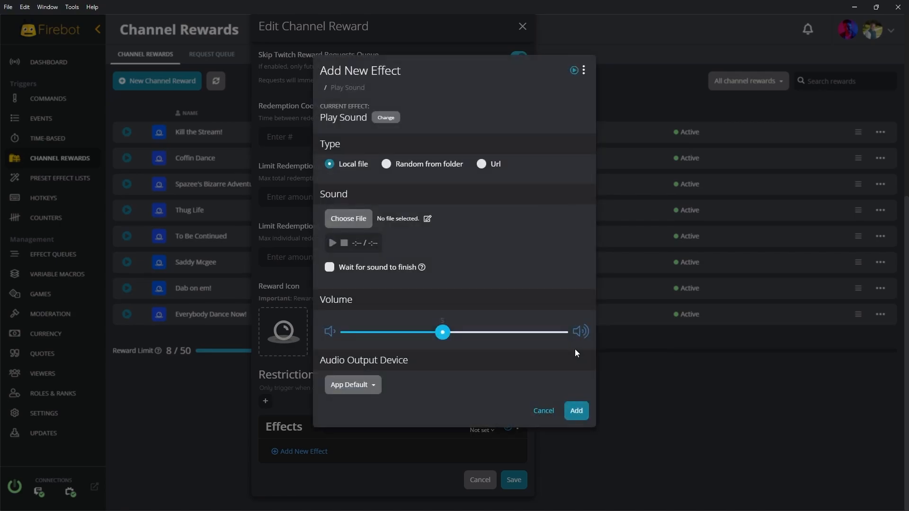
- Use the local TRUMPET sound file from the Thug Life folder, set its audio output to Send To Overlay, and add the effect
{"action": "left_click", "coordinate": [340, 220]}
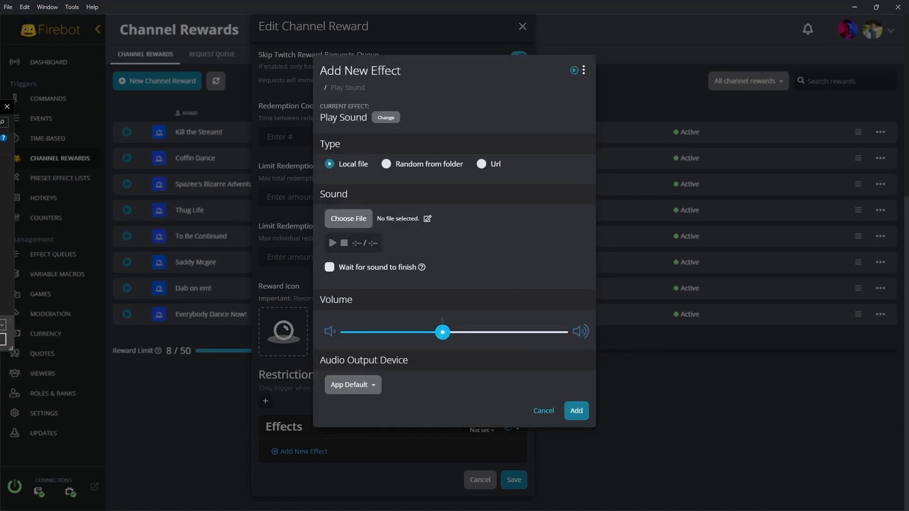
{"action": "double_click", "coordinate": [226, 116]}
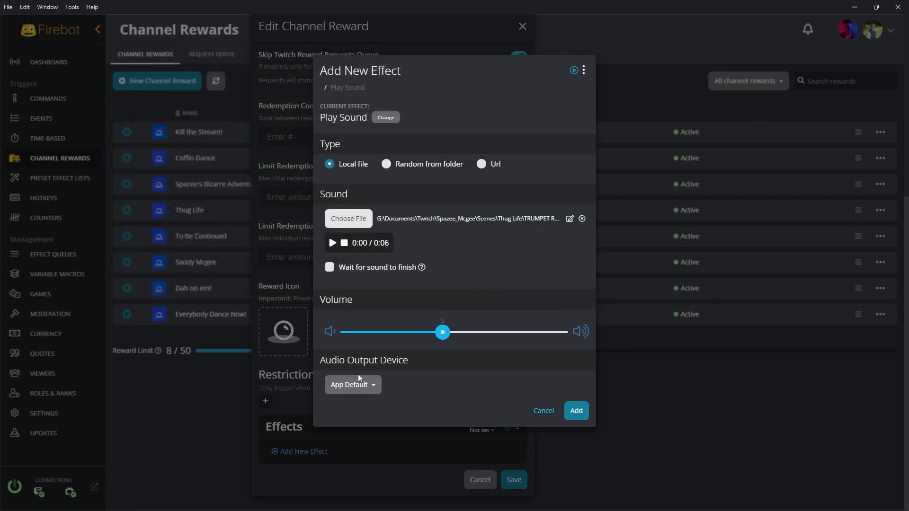
{"action": "left_click", "coordinate": [355, 391]}
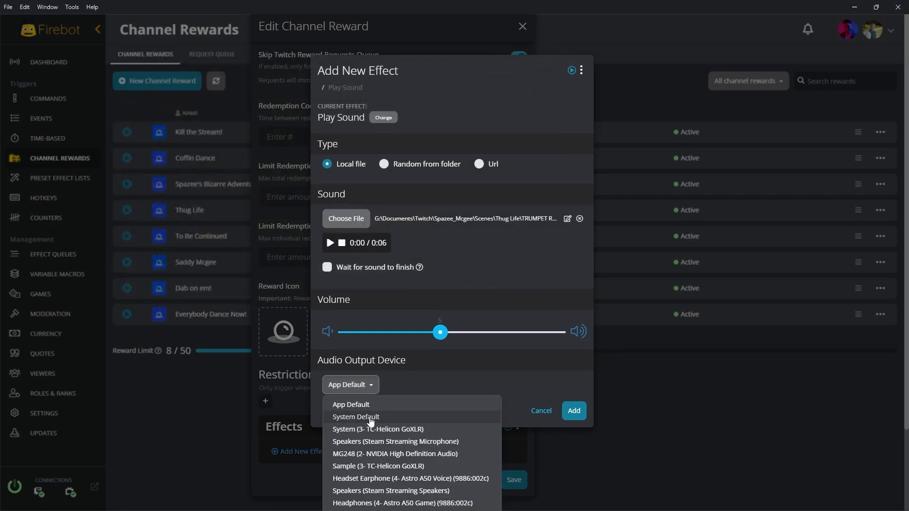
{"action": "scroll", "coordinate": [359, 426], "scroll_direction": "down", "scroll_amount": 2}
{"action": "left_click", "coordinate": [372, 502]}
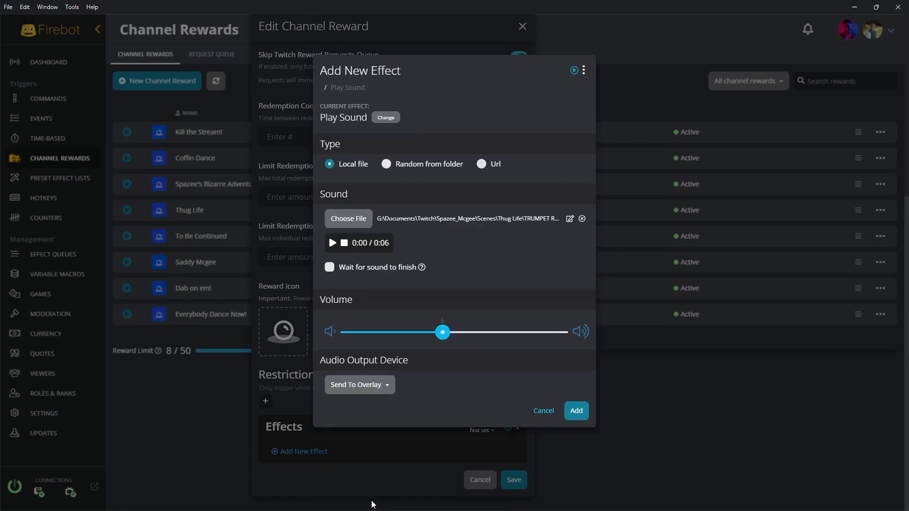
{"action": "left_click", "coordinate": [577, 411]}
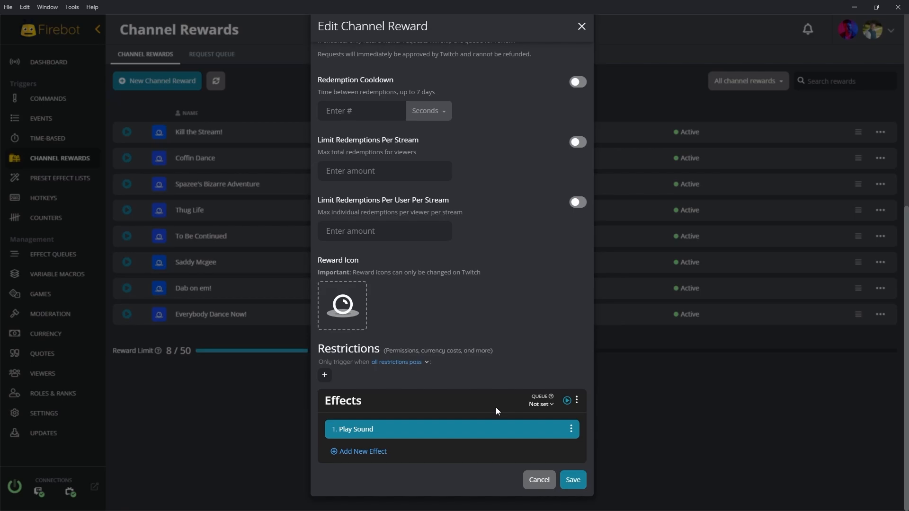
- Add a Toggle OBS Source Visibility effect with the Sunglasses and Thug Life sources both set to Toggle
{"action": "left_click", "coordinate": [359, 451]}
{"action": "type", "text": "toggle obs sou"}
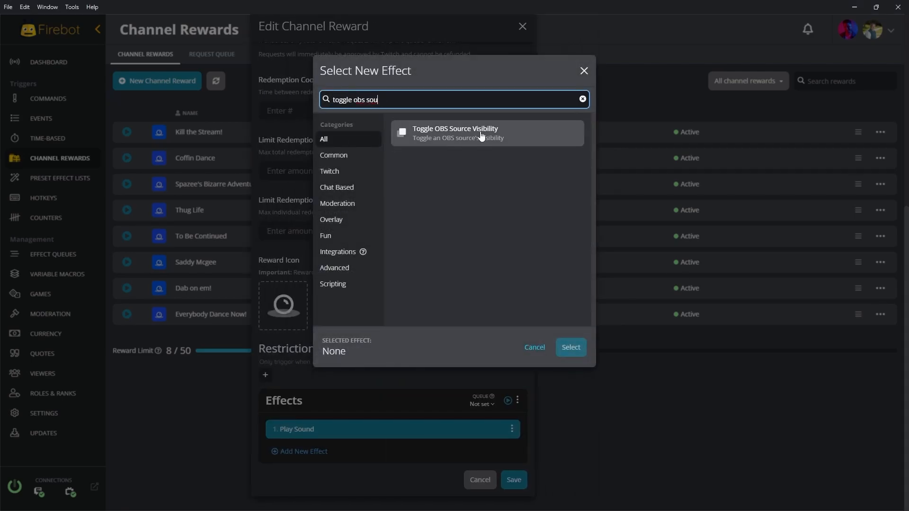
{"action": "double_click", "coordinate": [481, 136]}
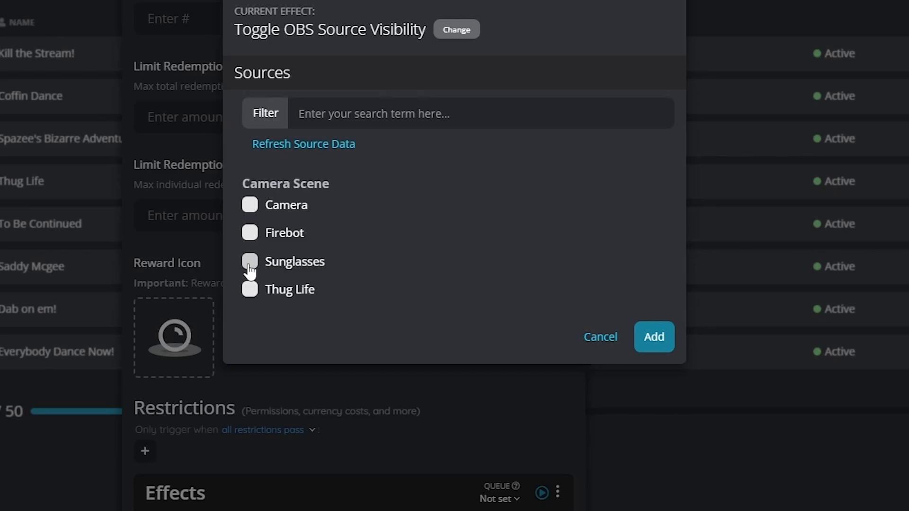
{"action": "left_click", "coordinate": [249, 263]}
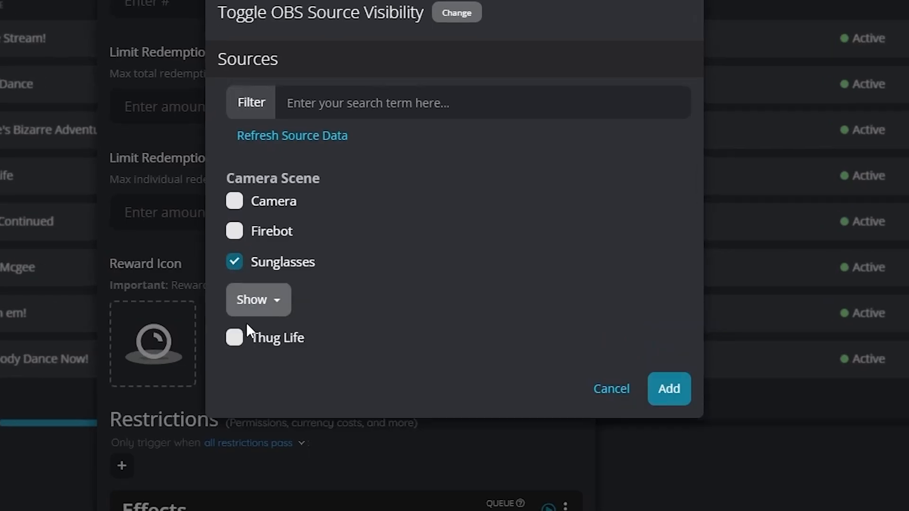
{"action": "left_click", "coordinate": [249, 330]}
{"action": "left_click", "coordinate": [264, 302]}
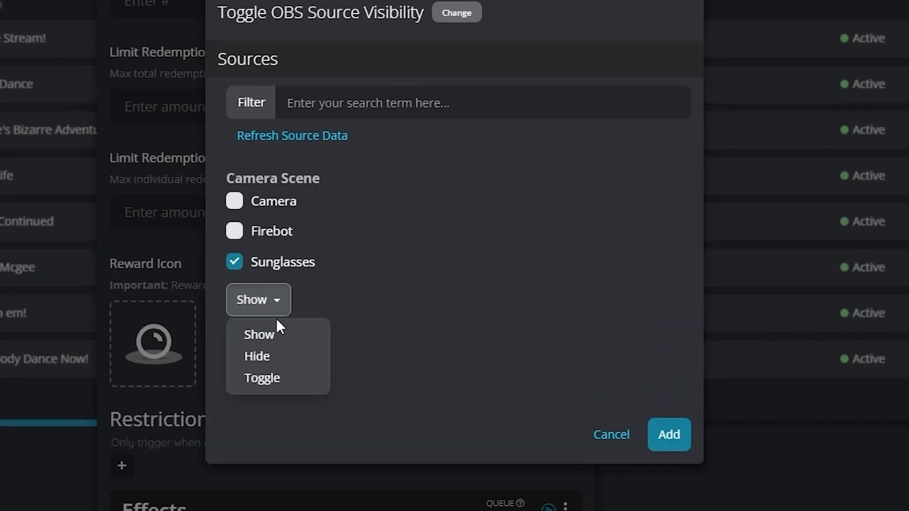
{"action": "left_click", "coordinate": [277, 378]}
{"action": "left_click", "coordinate": [278, 379]}
{"action": "left_click", "coordinate": [262, 455]}
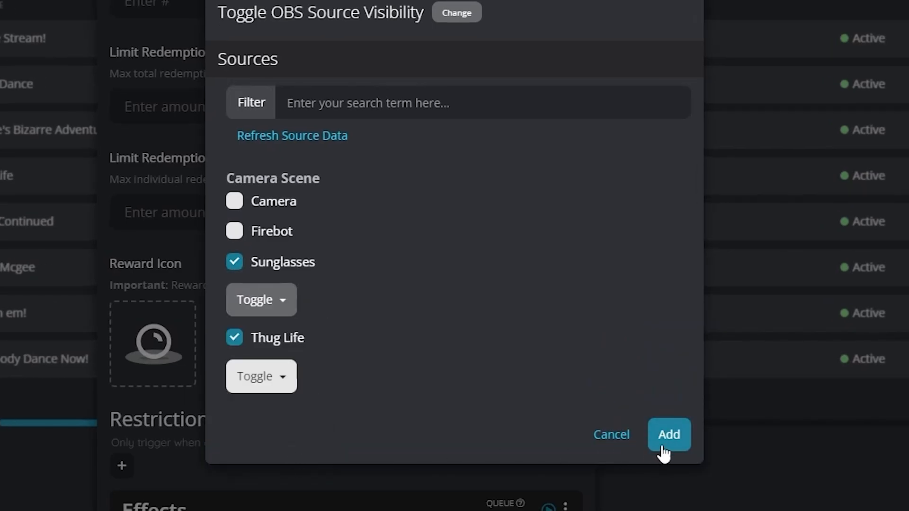
{"action": "left_click", "coordinate": [668, 434]}
- Add a Toggle OBS Filter effect with the camera's Black & White and Freeze filters both set to Toggle
{"action": "left_click", "coordinate": [380, 450]}
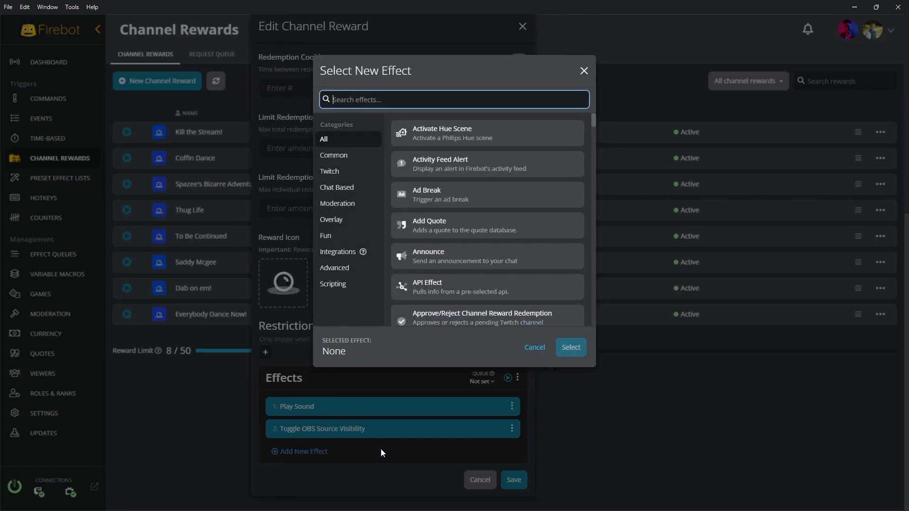
{"action": "type", "text": "toggle obs"}
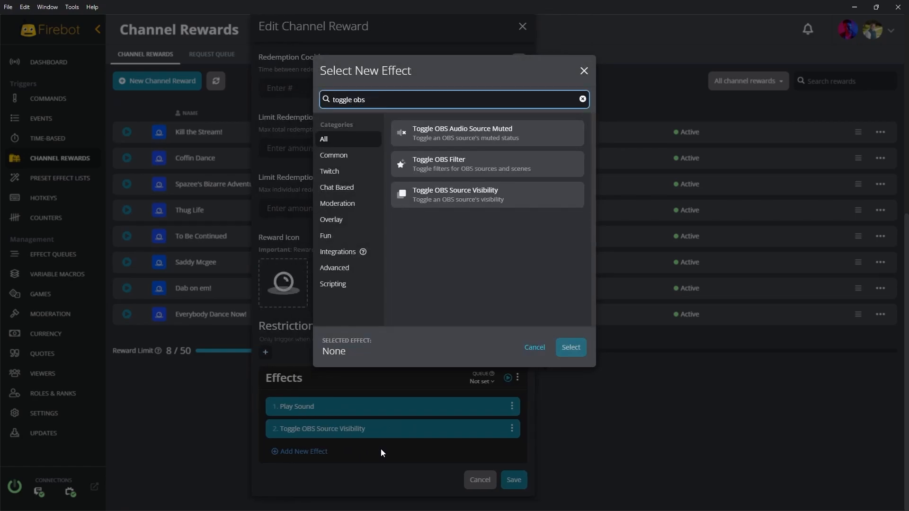
{"action": "left_click", "coordinate": [517, 172]}
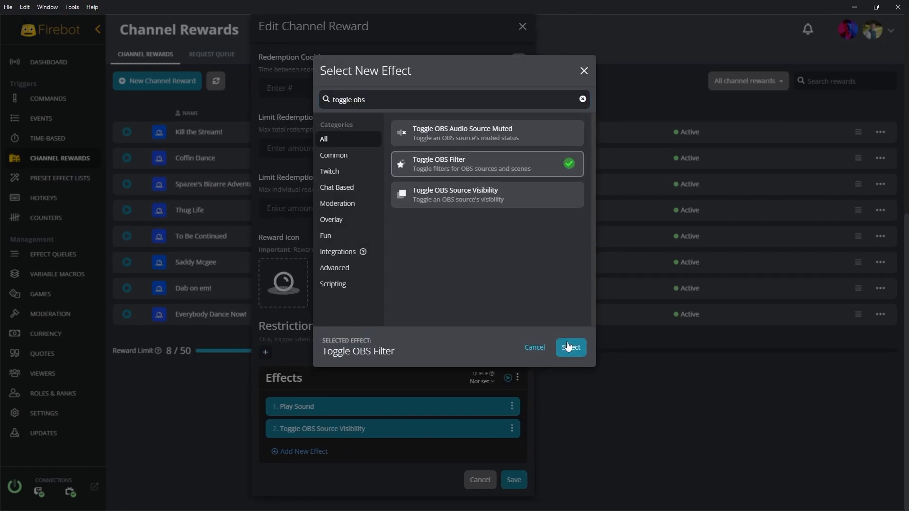
{"action": "left_click", "coordinate": [568, 347]}
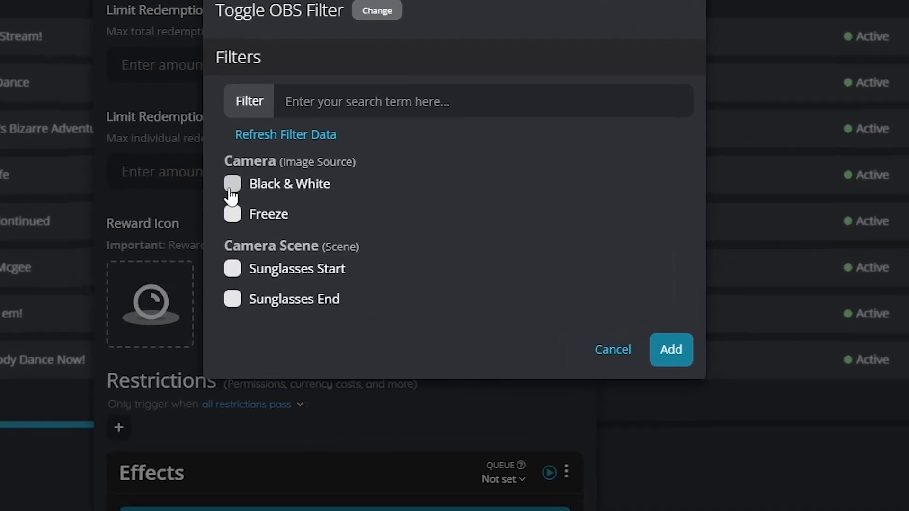
{"action": "left_click", "coordinate": [232, 183]}
{"action": "left_click", "coordinate": [232, 214]}
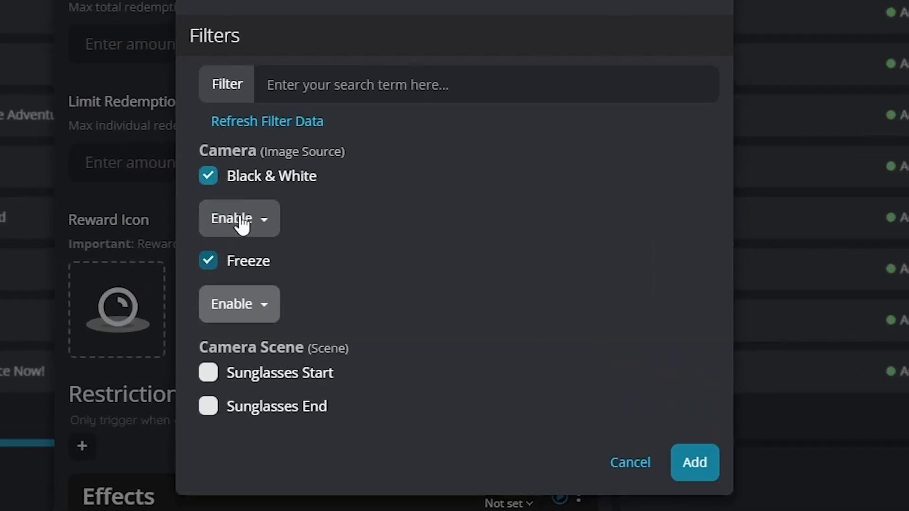
{"action": "left_click", "coordinate": [239, 219]}
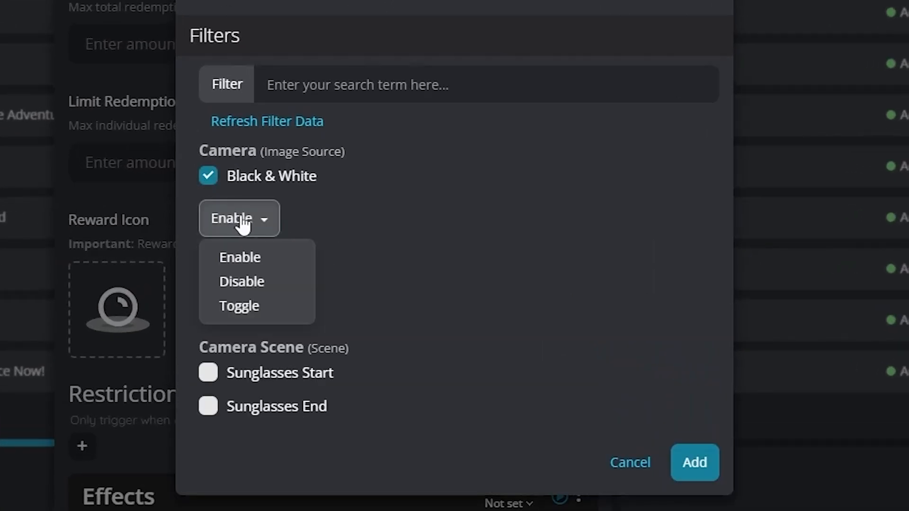
{"action": "left_click", "coordinate": [256, 308]}
{"action": "left_click", "coordinate": [248, 308]}
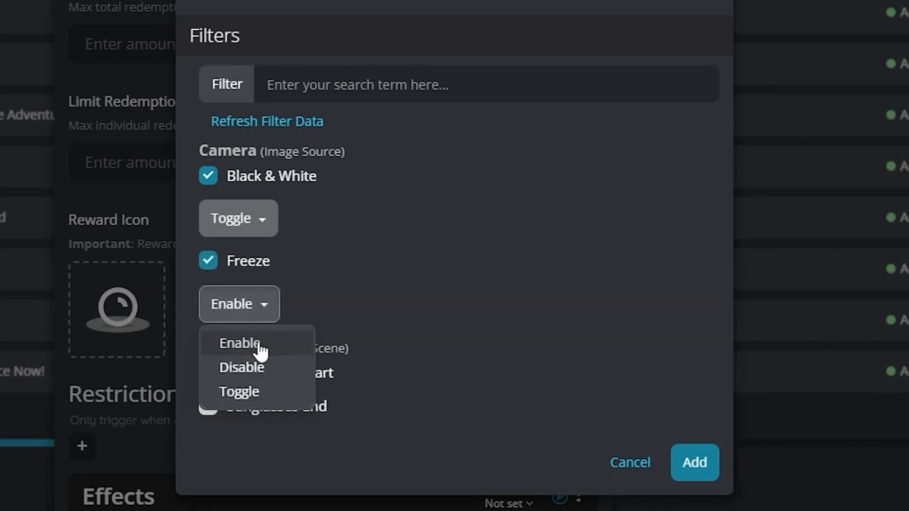
{"action": "left_click", "coordinate": [254, 394]}
{"action": "left_click", "coordinate": [695, 462]}
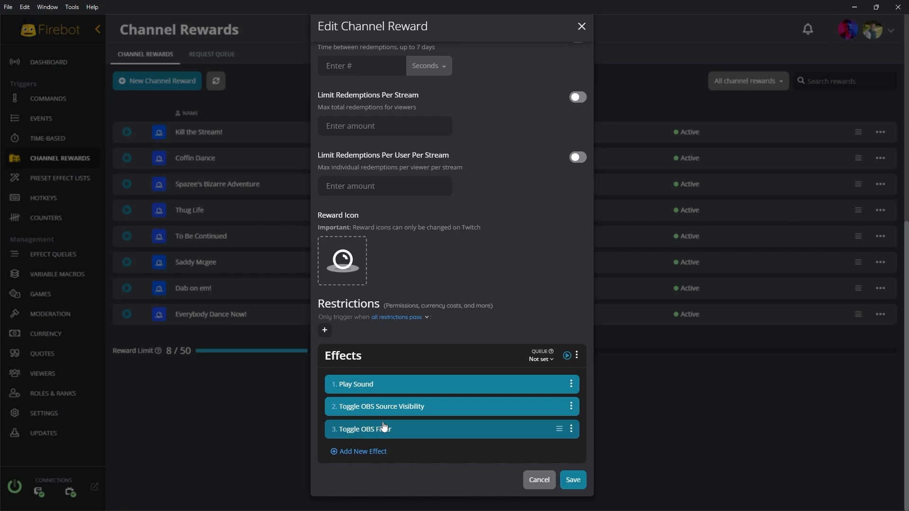
- Add a Delay effect with a duration in seconds after the Toggle OBS Filter effect
{"action": "left_click", "coordinate": [370, 448]}
{"action": "type", "text": "dela"}
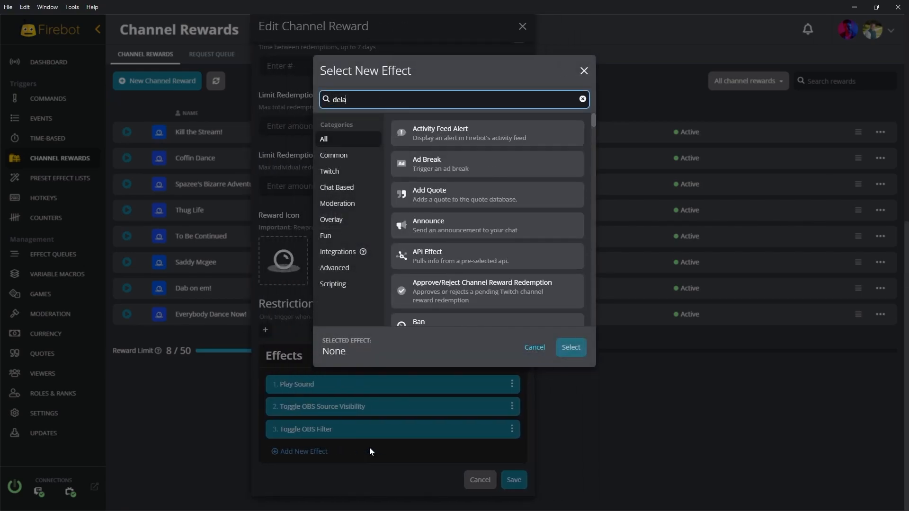
{"action": "type", "text": "y"}
{"action": "left_click", "coordinate": [439, 134]}
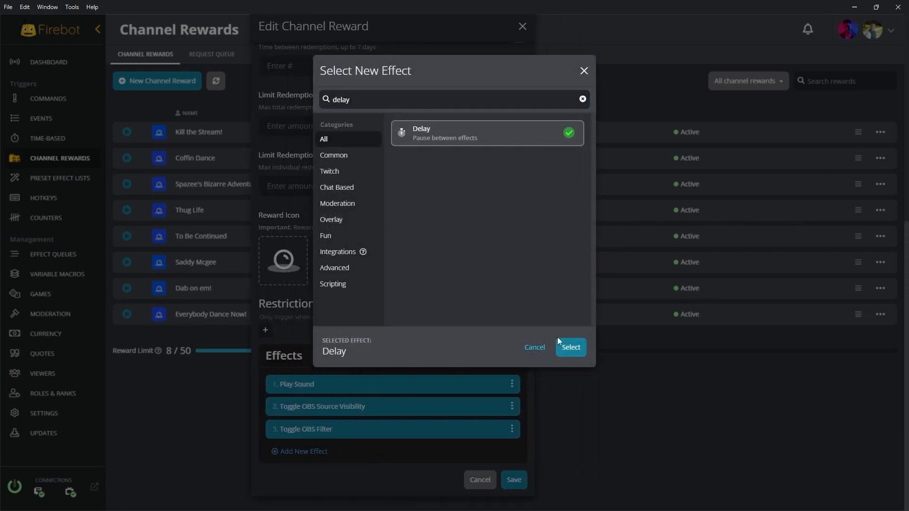
{"action": "left_click", "coordinate": [571, 348]}
{"action": "left_click", "coordinate": [397, 166]}
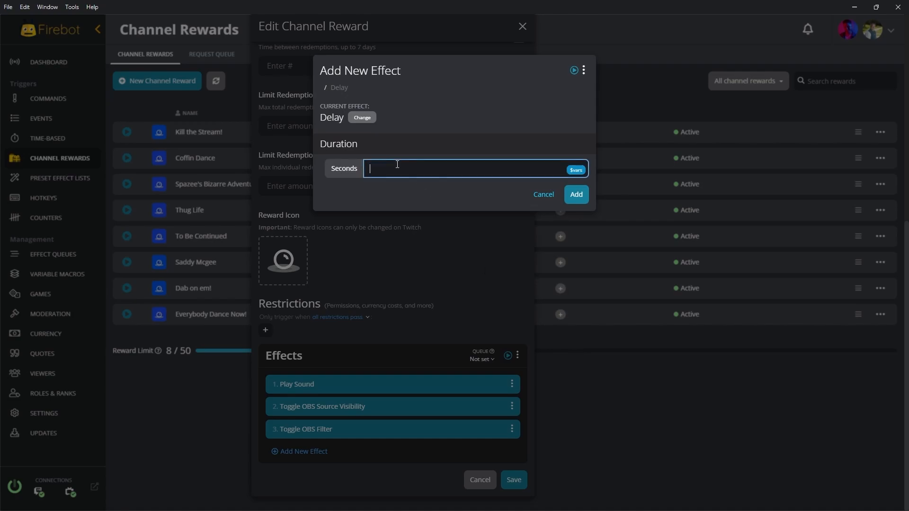
{"action": "left_click", "coordinate": [570, 198]}
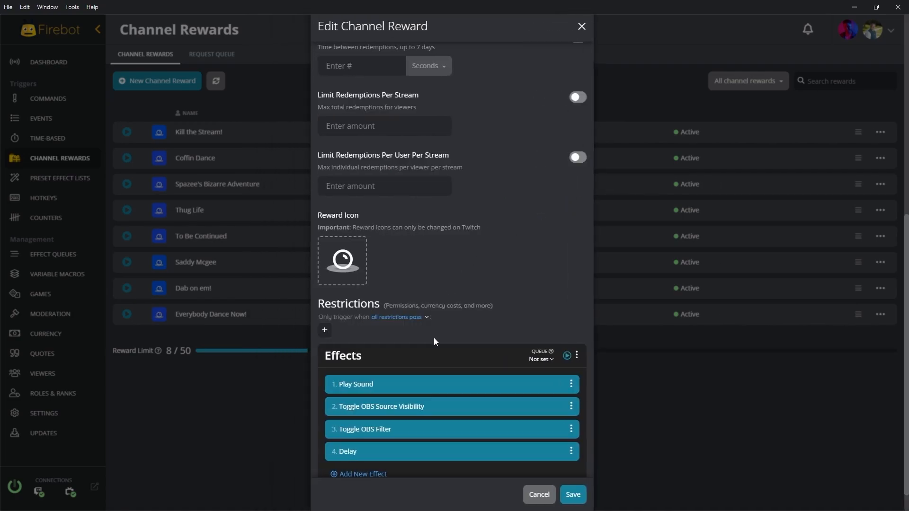
- Duplicate the Toggle OBS Source Visibility effect and move the copy below the Delay effect
{"action": "scroll", "coordinate": [435, 346], "scroll_direction": "down", "scroll_amount": 1}
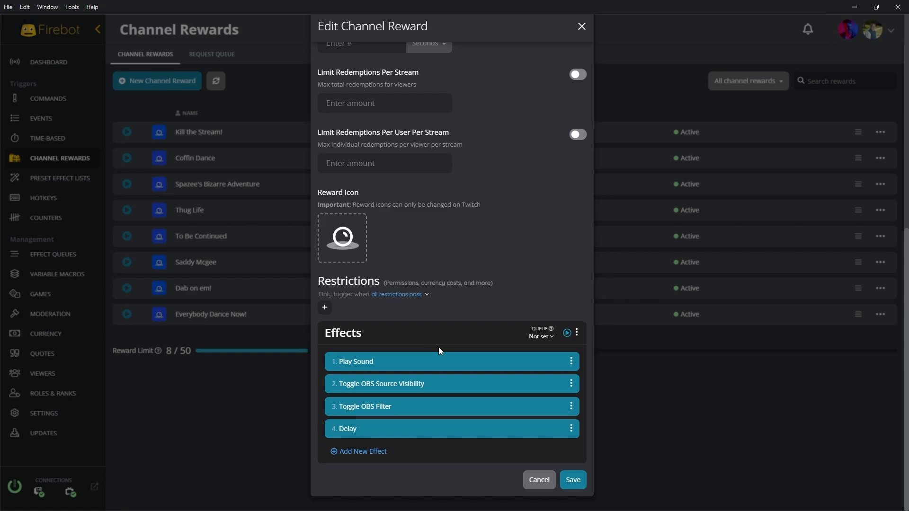
{"action": "right_click", "coordinate": [435, 389]}
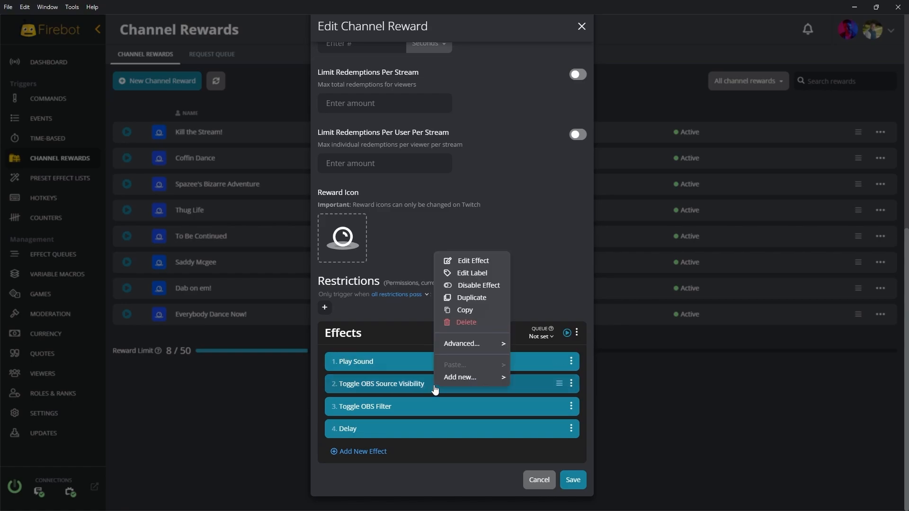
{"action": "left_click", "coordinate": [473, 297]}
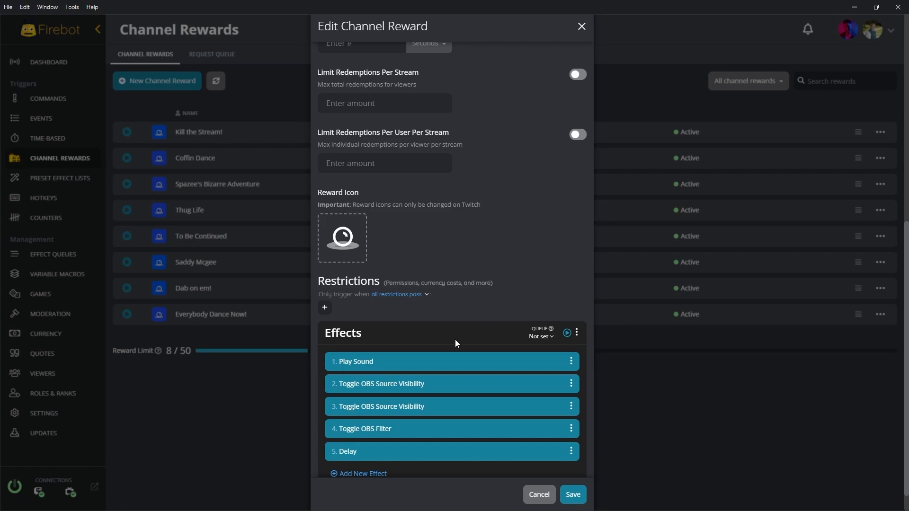
{"action": "left_click_drag", "start_coordinate": [559, 407], "coordinate": [556, 453]}
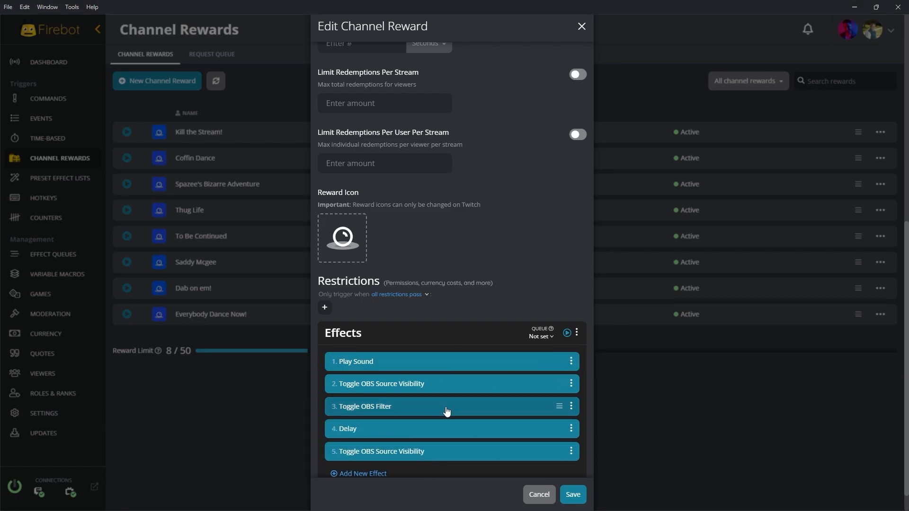
- Duplicate the Toggle OBS Filter effect and move the copy to the end of the effects list
{"action": "right_click", "coordinate": [447, 411]}
{"action": "left_click", "coordinate": [485, 320]}
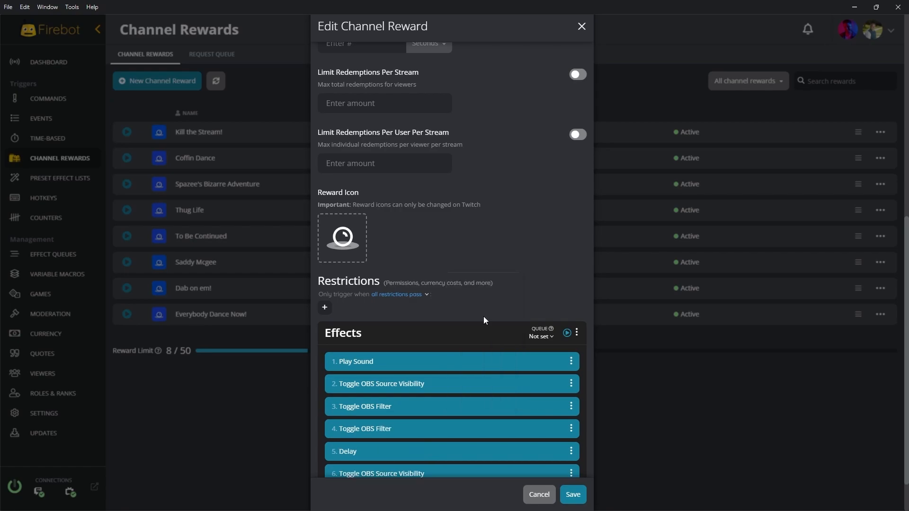
{"action": "scroll", "coordinate": [552, 407], "scroll_direction": "down", "scroll_amount": 1}
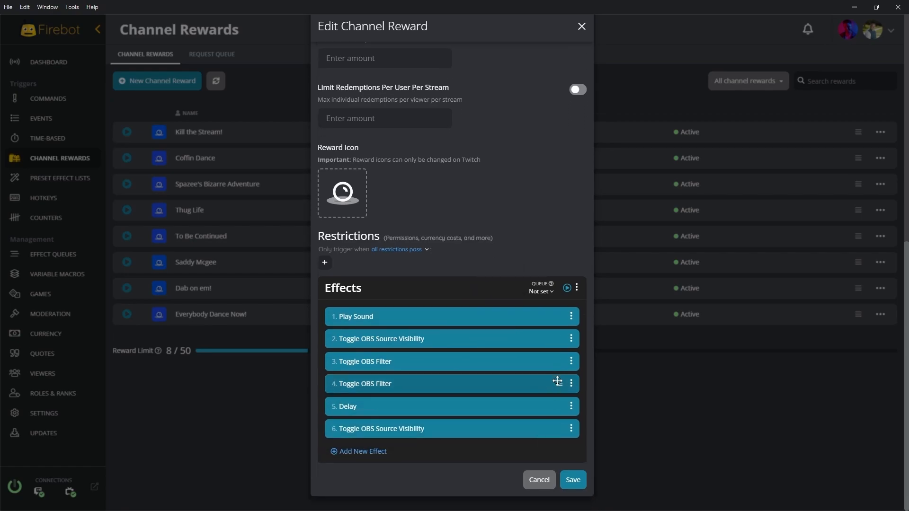
{"action": "left_click_drag", "start_coordinate": [557, 381], "coordinate": [558, 450]}
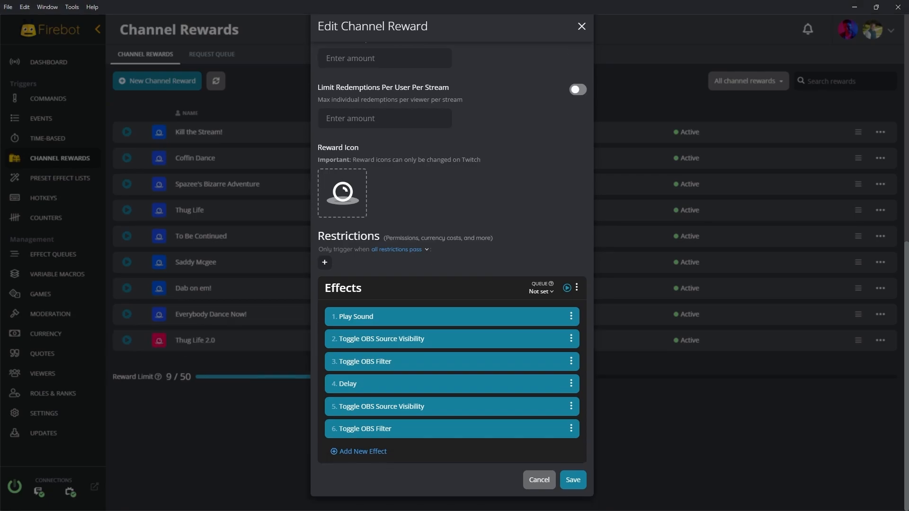
- Include the Sunglasses End filter, set to Toggle, in the Toggle OBS Filter effect before the delay and save the effect
{"action": "left_click", "coordinate": [406, 361]}
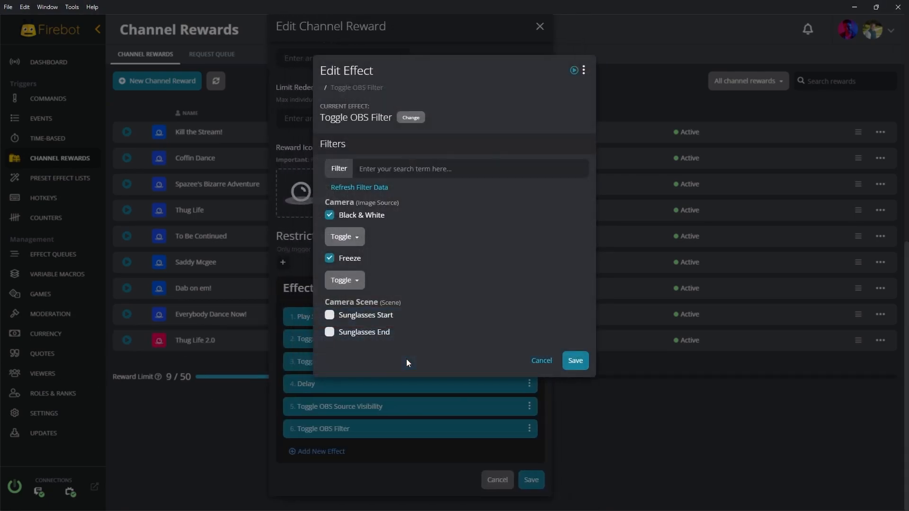
{"action": "left_click", "coordinate": [329, 331]}
{"action": "left_click", "coordinate": [356, 355]}
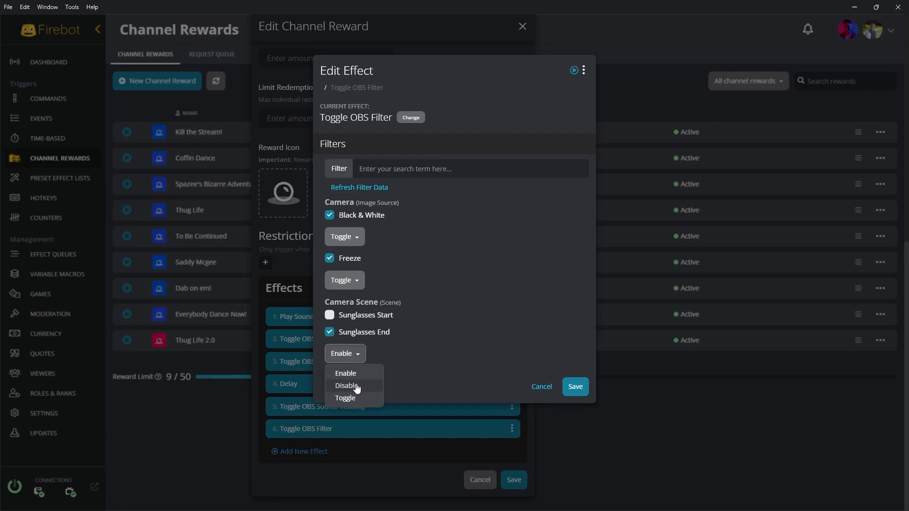
{"action": "left_click", "coordinate": [356, 398]}
{"action": "left_click", "coordinate": [576, 386]}
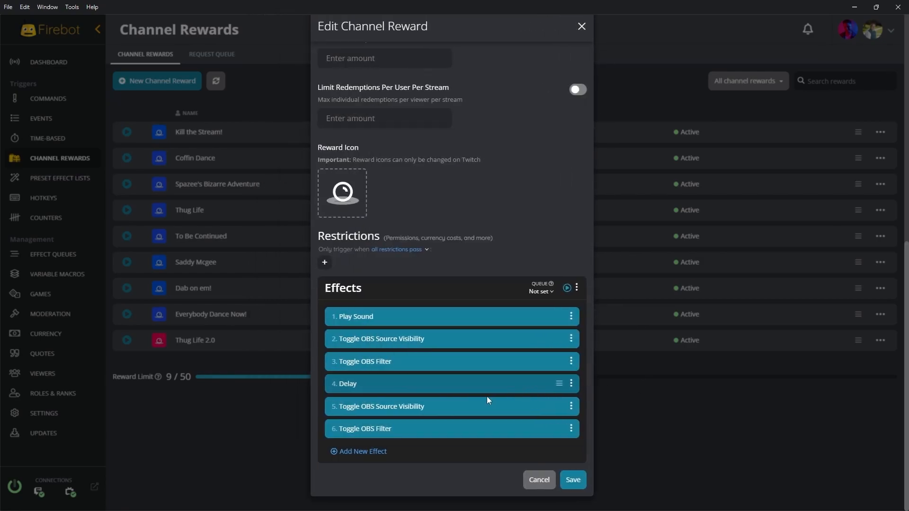
- Include the Sunglasses Start filter, set to Toggle, in the last Toggle OBS Filter effect, and save the effect and the reward
{"action": "left_click", "coordinate": [418, 428]}
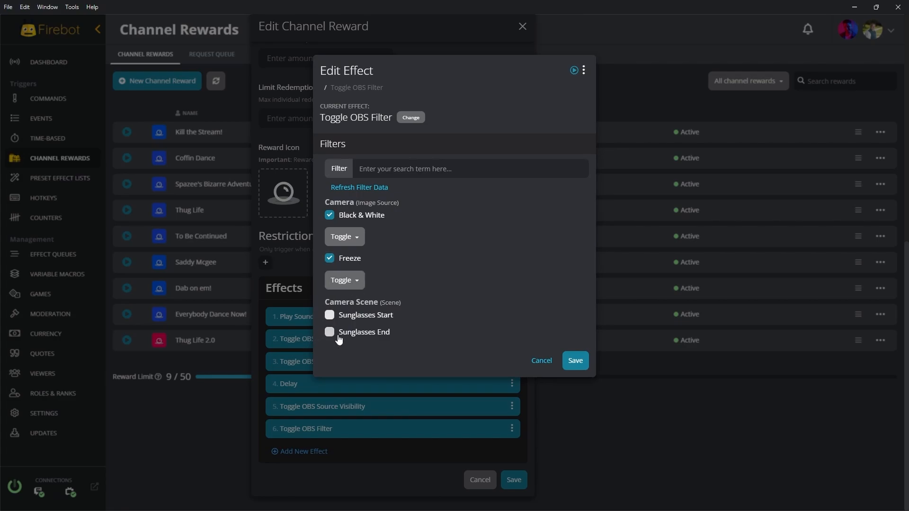
{"action": "left_click", "coordinate": [330, 316]}
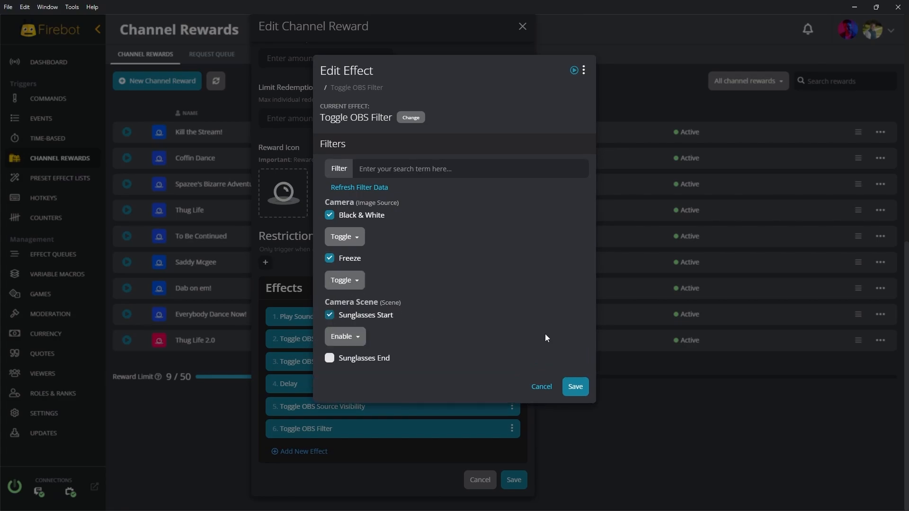
{"action": "left_click", "coordinate": [345, 337]}
{"action": "left_click", "coordinate": [355, 379]}
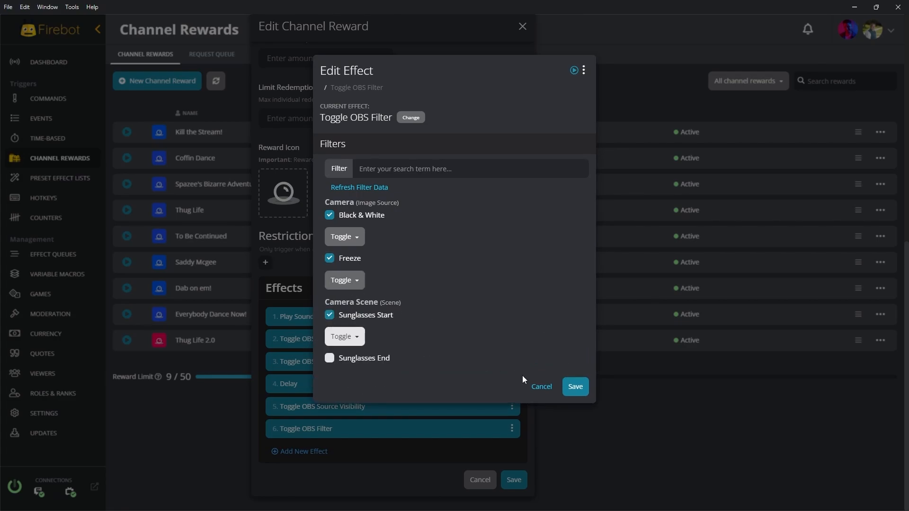
{"action": "left_click", "coordinate": [575, 390]}
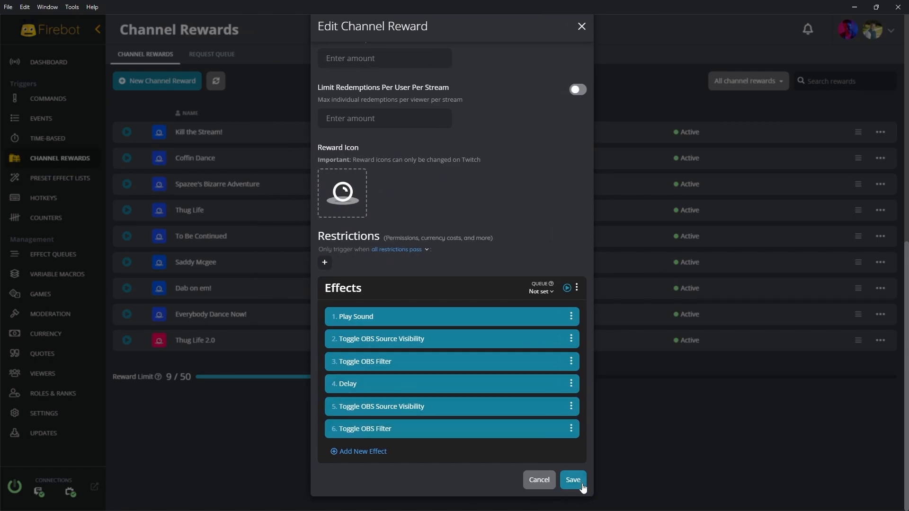
{"action": "left_click", "coordinate": [581, 484]}
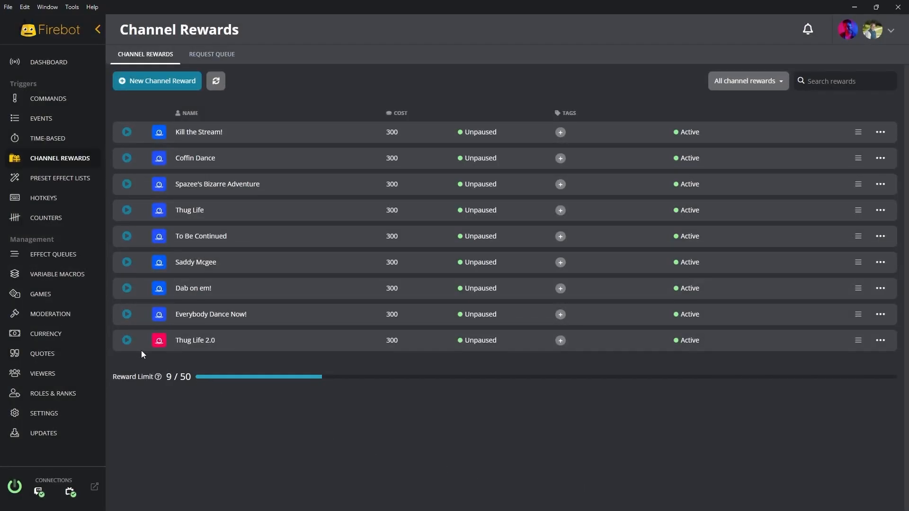
- Test-run the Thug Life 2.0 reward in Firebot, and redeem it for 300 points from the stream chat in OBS
{"action": "left_click", "coordinate": [127, 340]}
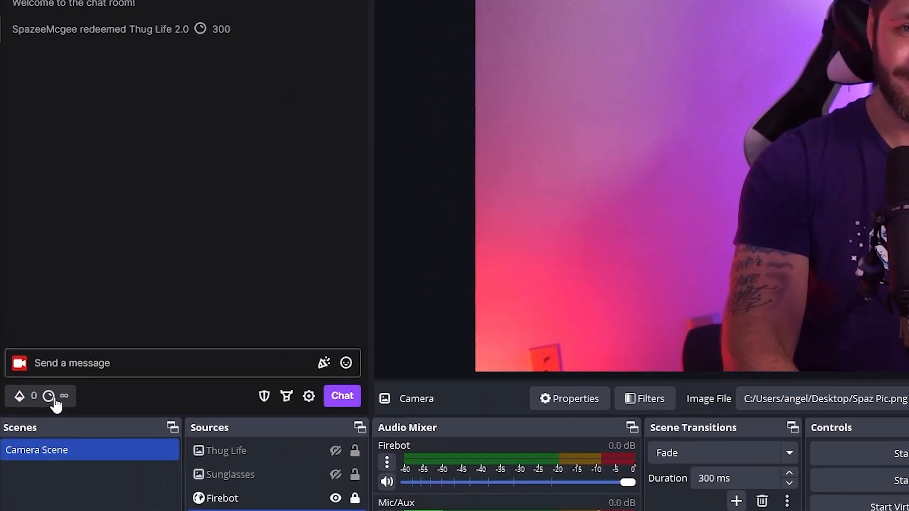
{"action": "left_click", "coordinate": [34, 344]}
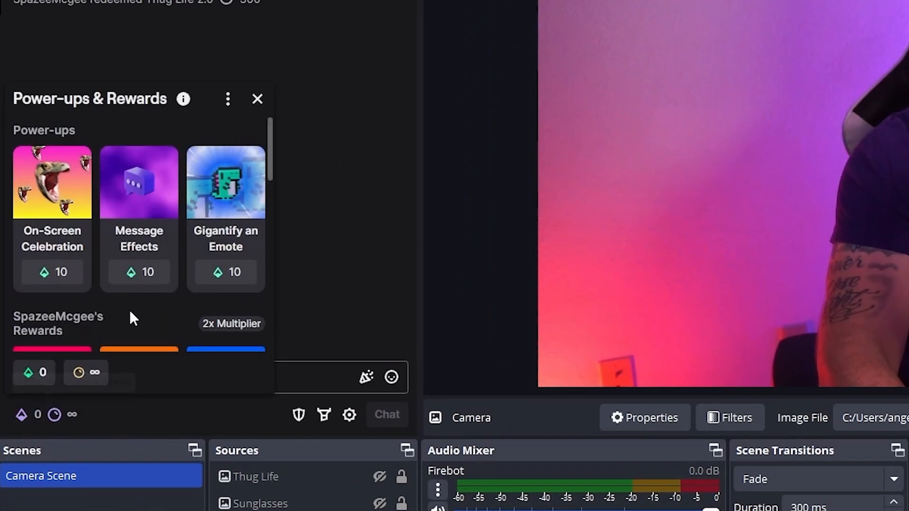
{"action": "scroll", "coordinate": [133, 308], "scroll_direction": "down", "scroll_amount": 5}
{"action": "scroll", "coordinate": [56, 170], "scroll_direction": "up", "scroll_amount": 2}
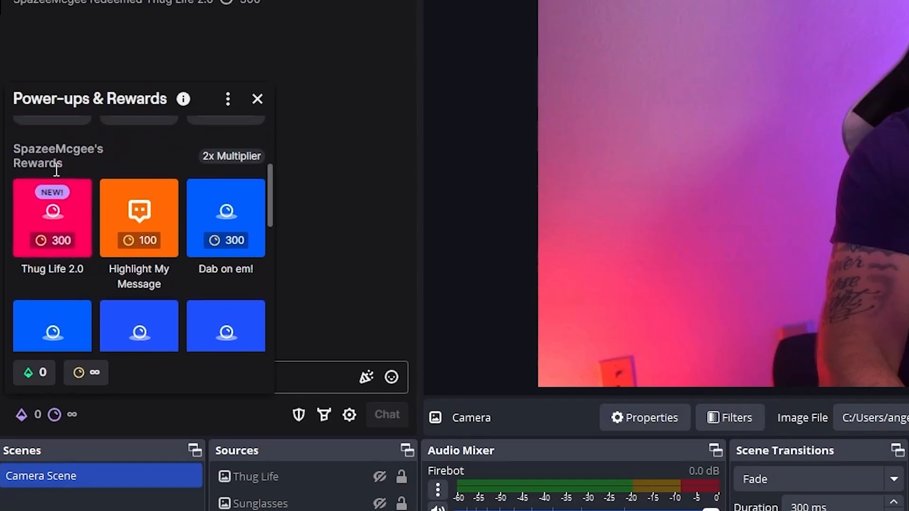
{"action": "left_click", "coordinate": [57, 209]}
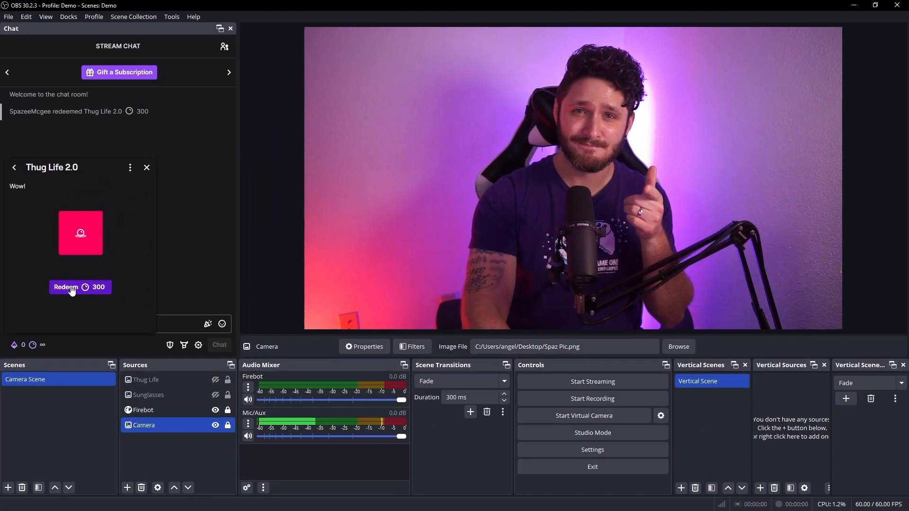
{"action": "left_click", "coordinate": [71, 287]}
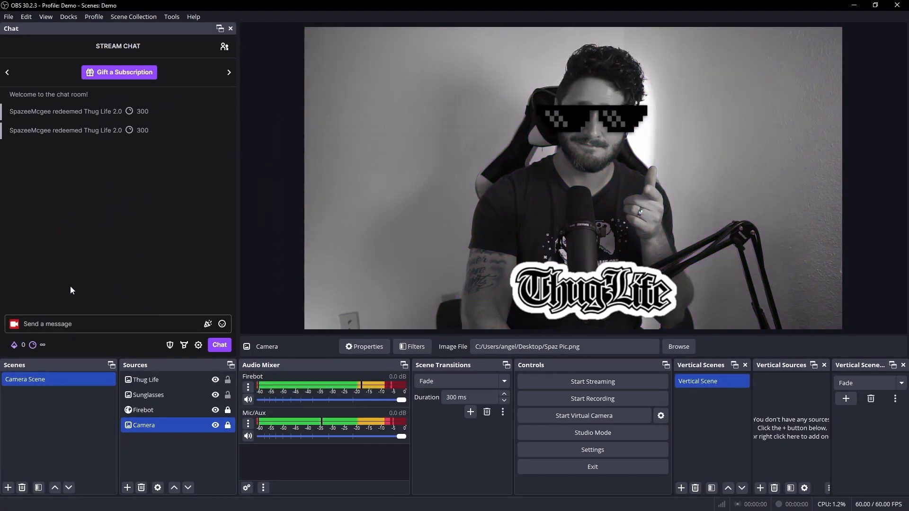